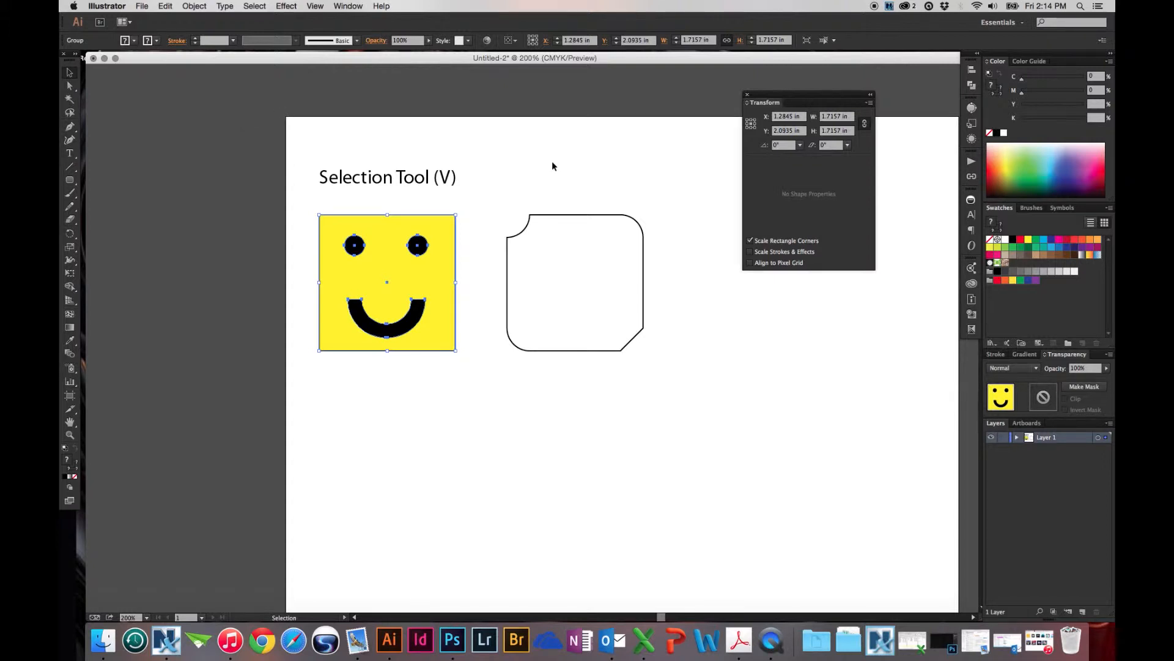
# Select the "Selection Tool (V)" text, marquee-select the text, smiley and outlined shape together, and clear the selection
pyautogui.click(353, 178)
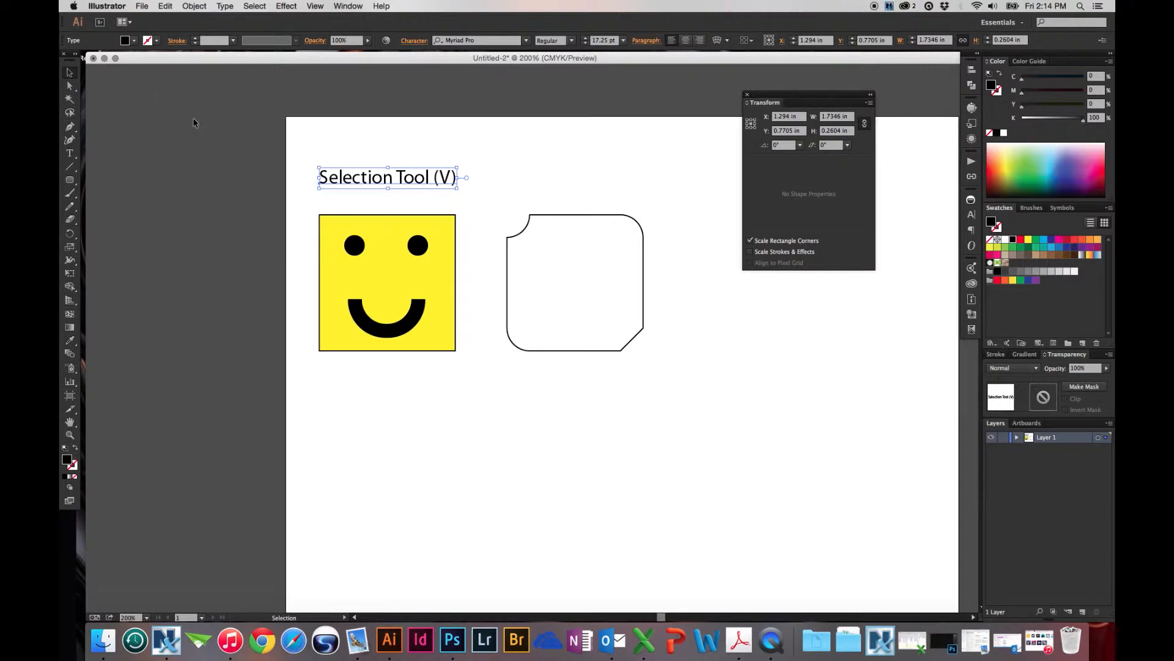
pyautogui.moveTo(272, 148); pyautogui.dragTo(701, 408)
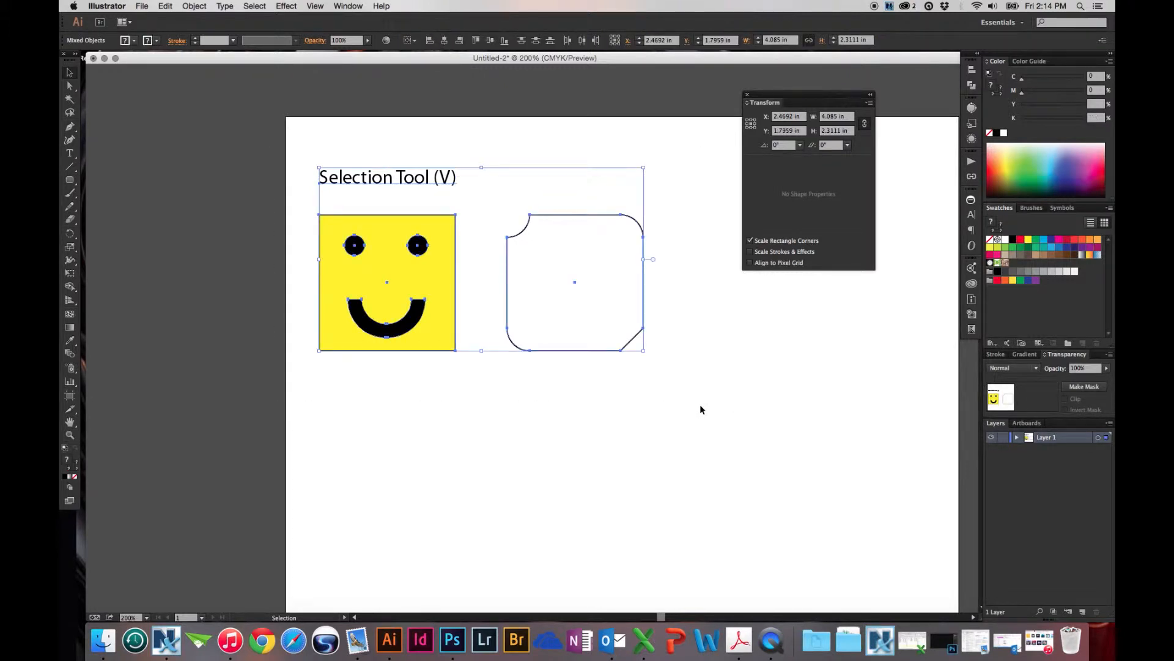
pyautogui.click(702, 407)
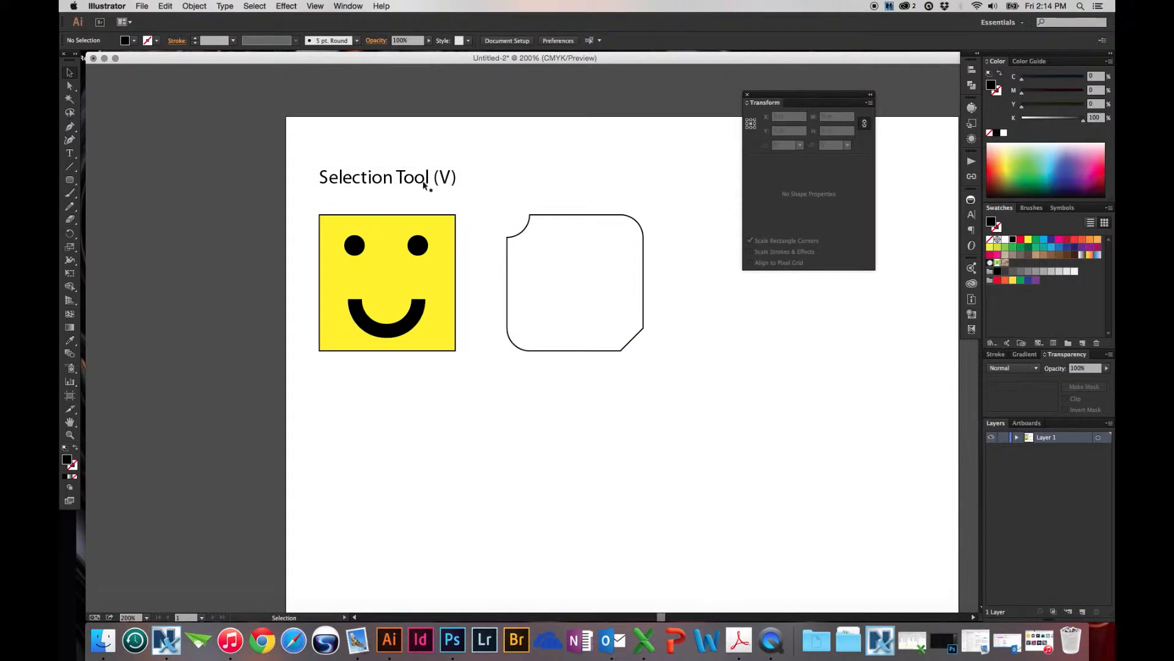
pyautogui.click(237, 132)
pyautogui.moveTo(237, 132); pyautogui.dragTo(732, 426)
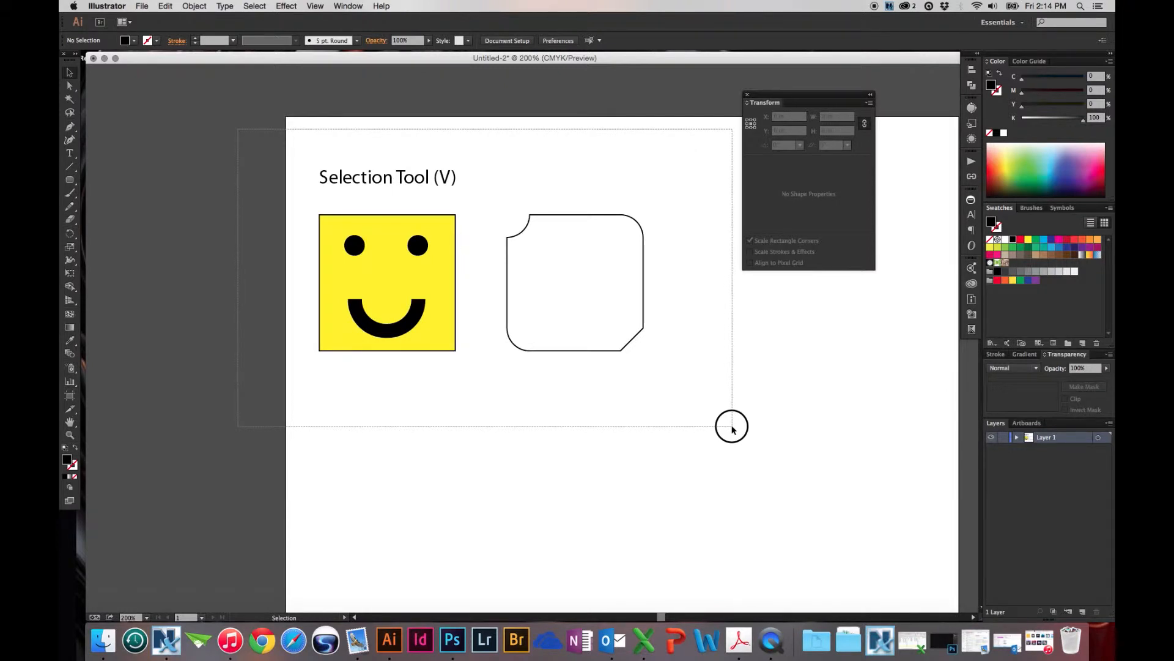
pyautogui.moveTo(732, 428); pyautogui.dragTo(547, 268)
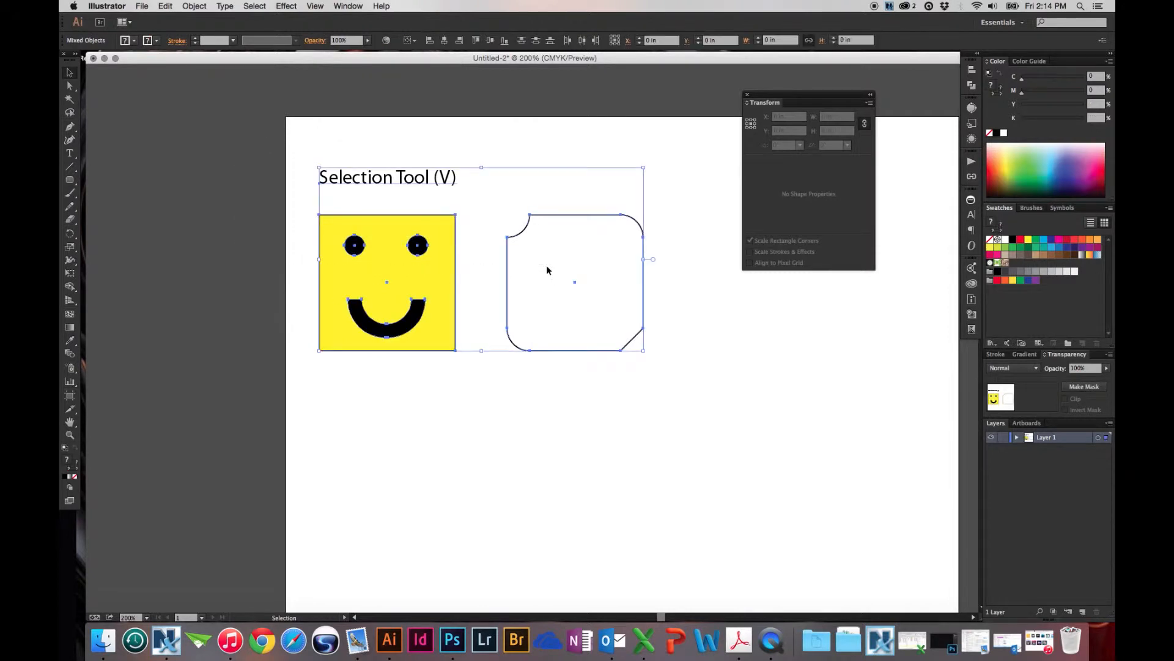
pyautogui.click(647, 387)
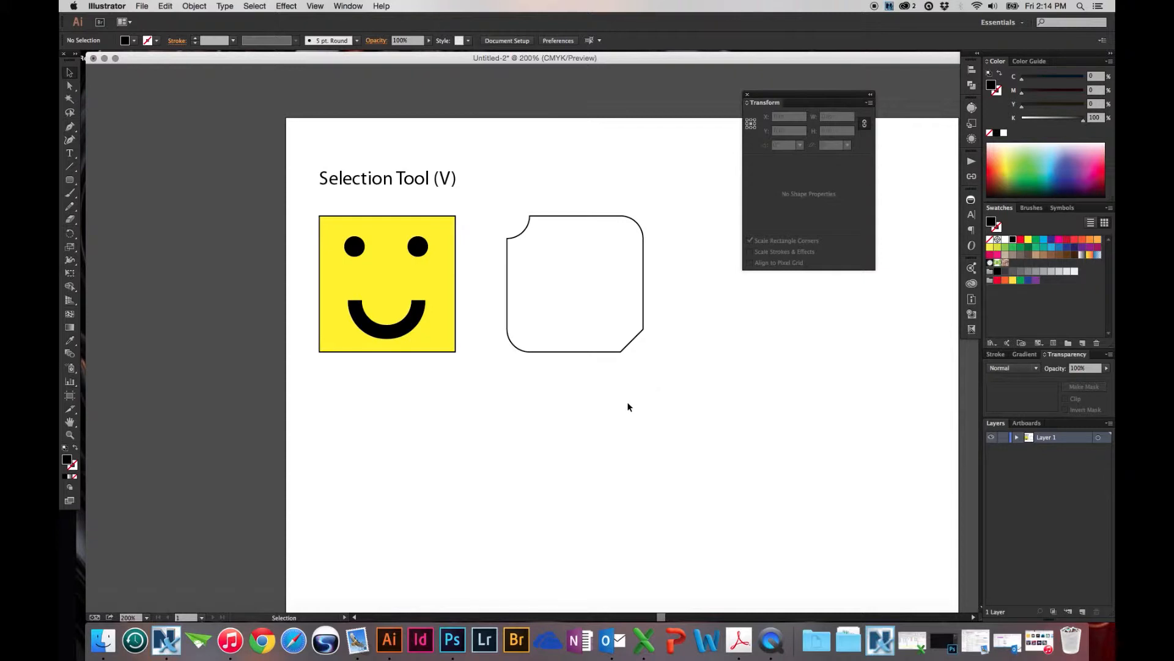
# Select the outlined shape beside the smiley and reduce all its corner radii to 0 in
pyautogui.moveTo(558, 170); pyautogui.dragTo(596, 260)
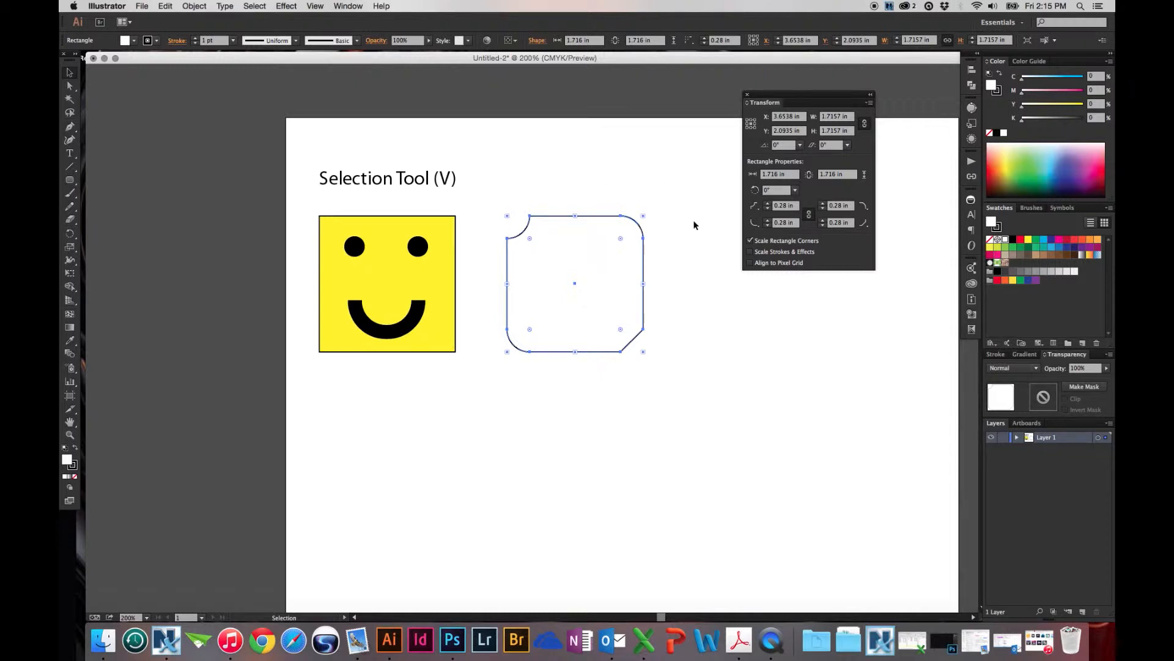
pyautogui.click(619, 242)
pyautogui.moveTo(619, 242); pyautogui.dragTo(672, 218)
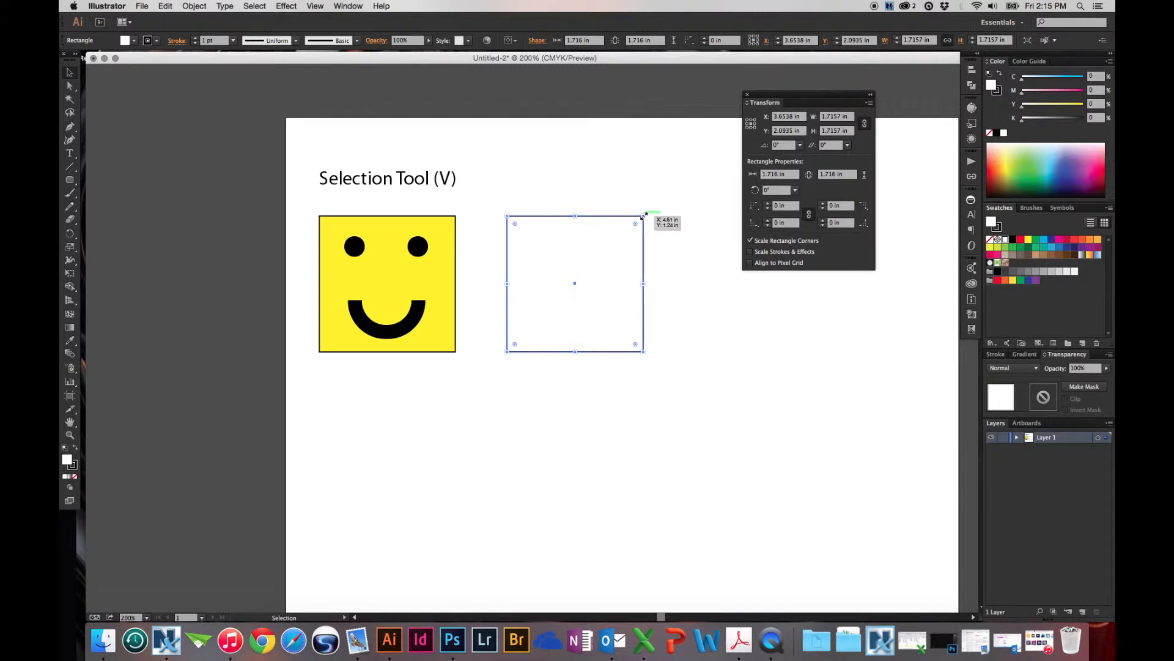
# Try rotating the outlined square to 225° about its centre, and undo the rotation
pyautogui.moveTo(644, 216)
pyautogui.mouseDown()
pyautogui.moveTo(611, 142)
pyautogui.moveTo(703, 149)
pyautogui.moveTo(632, 134)
pyautogui.moveTo(630, 210)
pyautogui.moveTo(649, 198)
pyautogui.moveTo(644, 217)
pyautogui.mouseUp()
pyautogui.moveTo(647, 211); pyautogui.dragTo(538, 379)
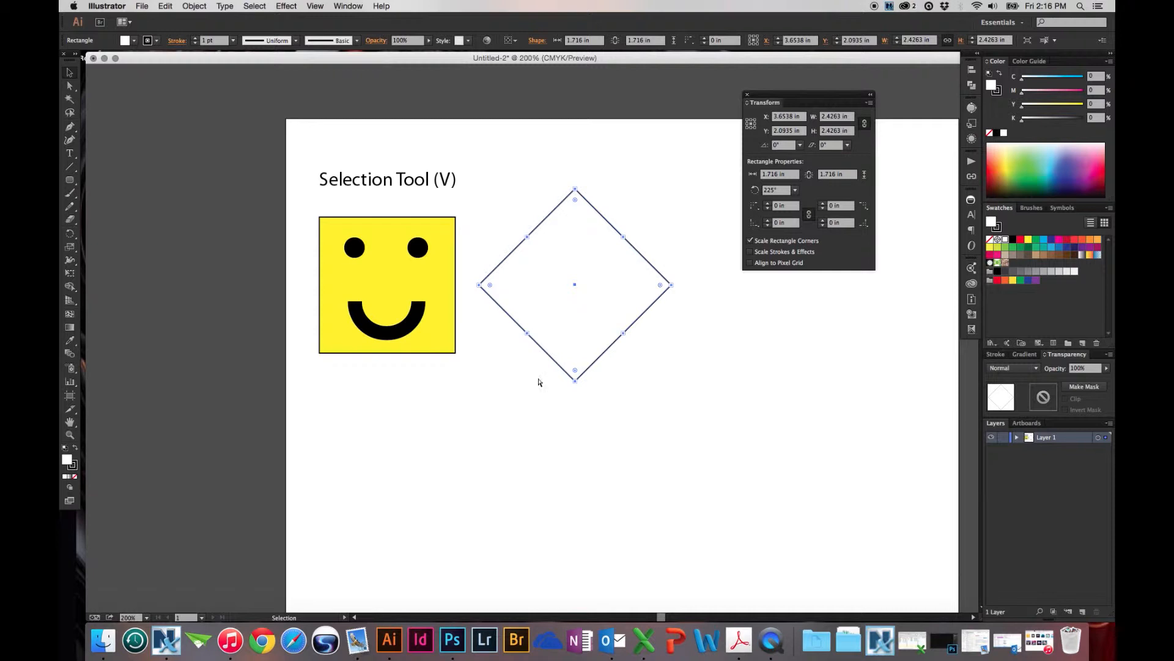
pyautogui.press('super+z')
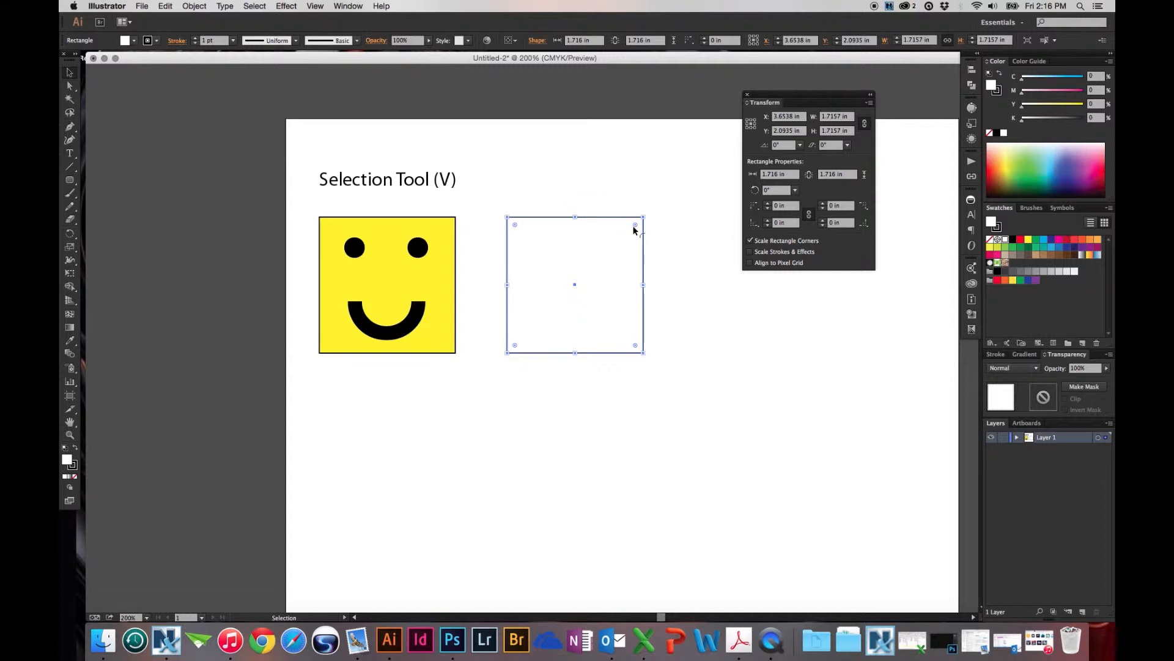
# Round all four corners of the outlined square to a 0.3 in radius
pyautogui.moveTo(635, 226); pyautogui.dragTo(620, 244)
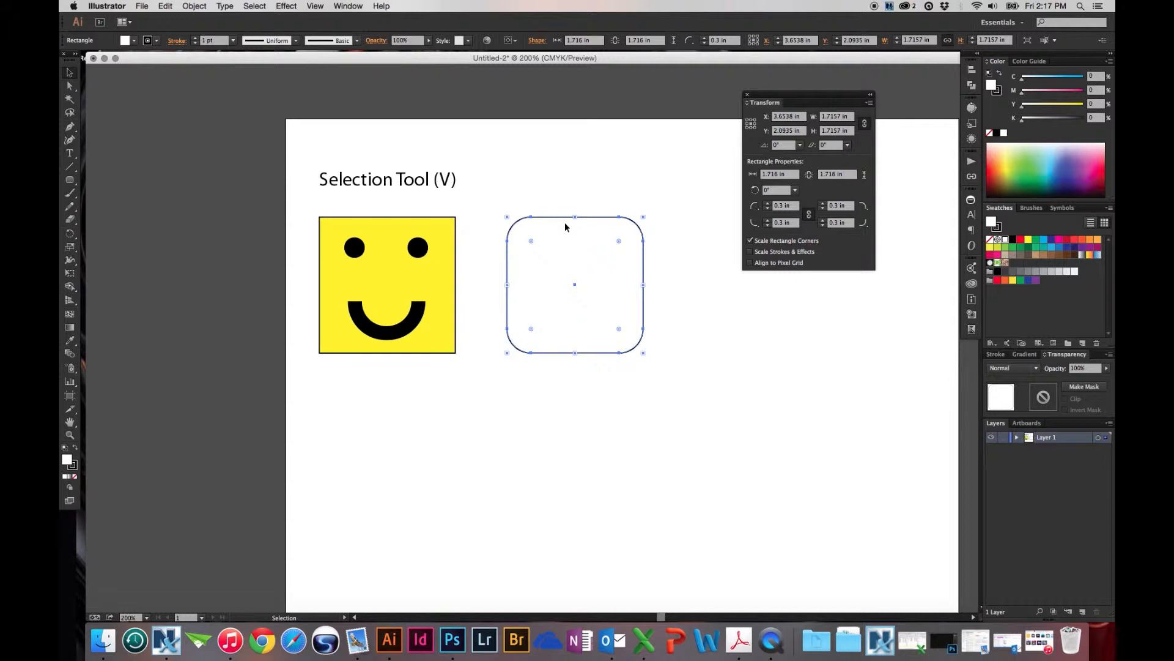
# Open the Move options for the rounded square and enter a 1 in horizontal and -0.5 in vertical offset
pyautogui.press('Return')
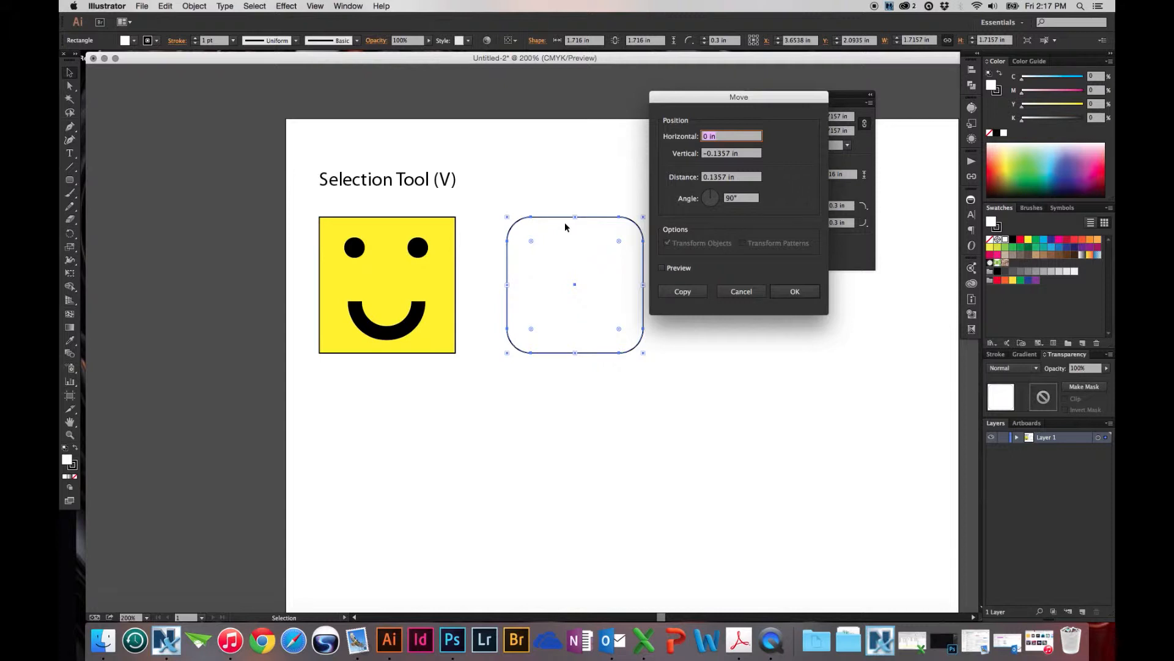
pyautogui.write('3')
pyautogui.press('BackSpace')
pyautogui.press('Tab')
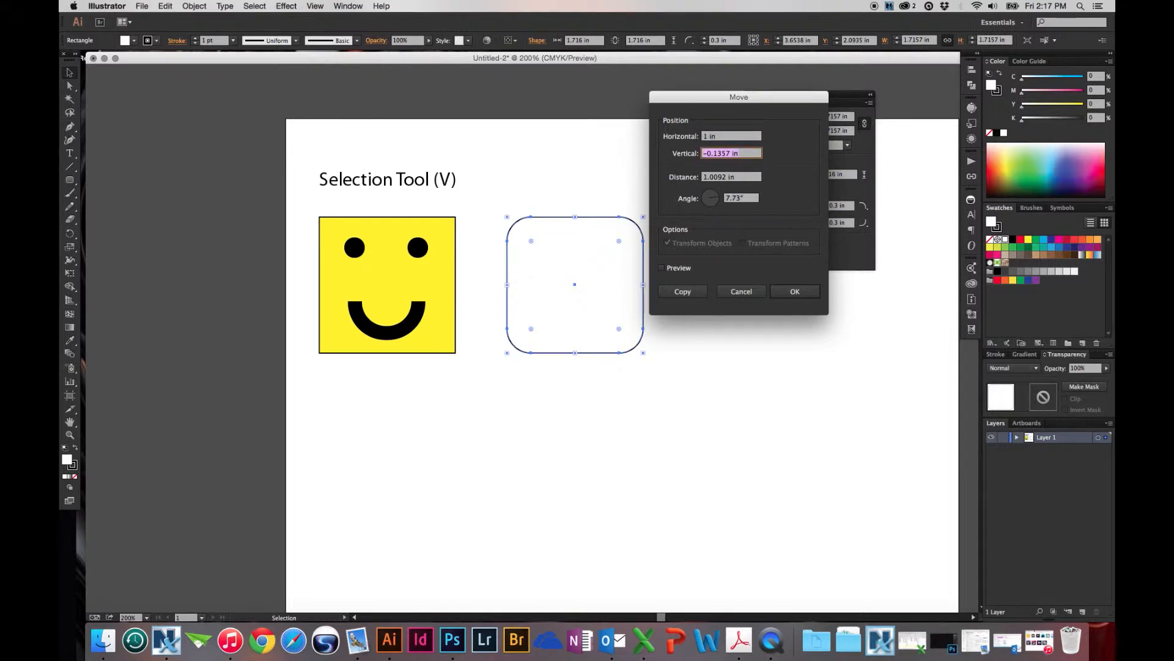
pyautogui.write('-')
pyautogui.write('.5')
pyautogui.press('Tab')
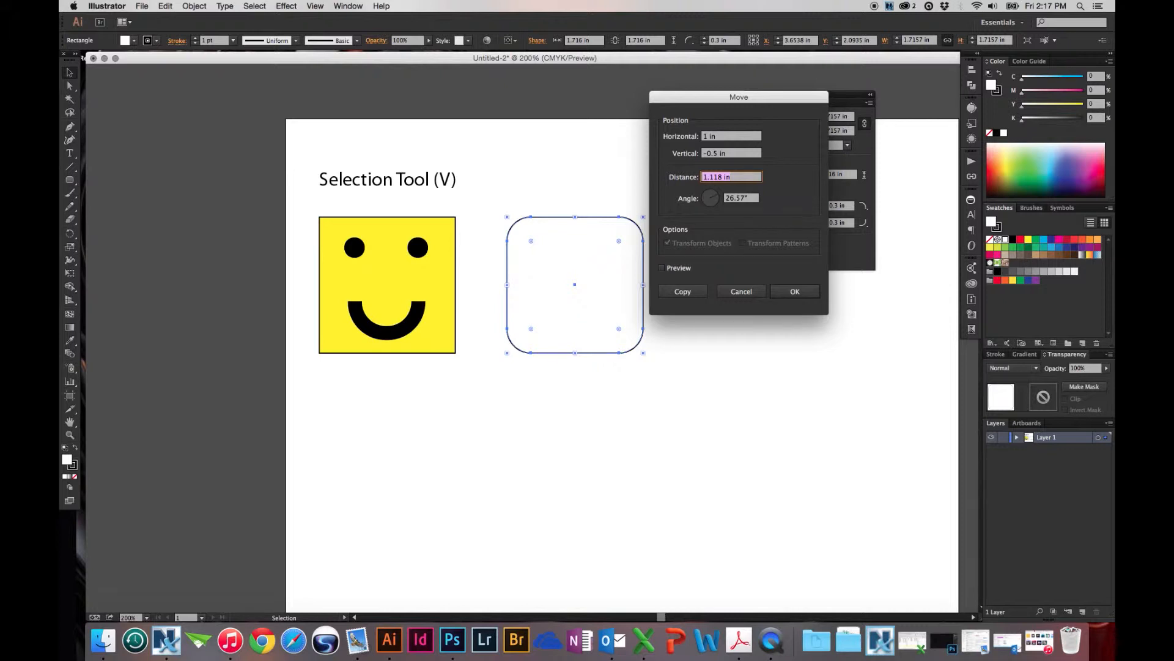
# Set the move angle to 30°, enable the preview, and reposition the dialog clear of the rounded square
pyautogui.press('Tab')
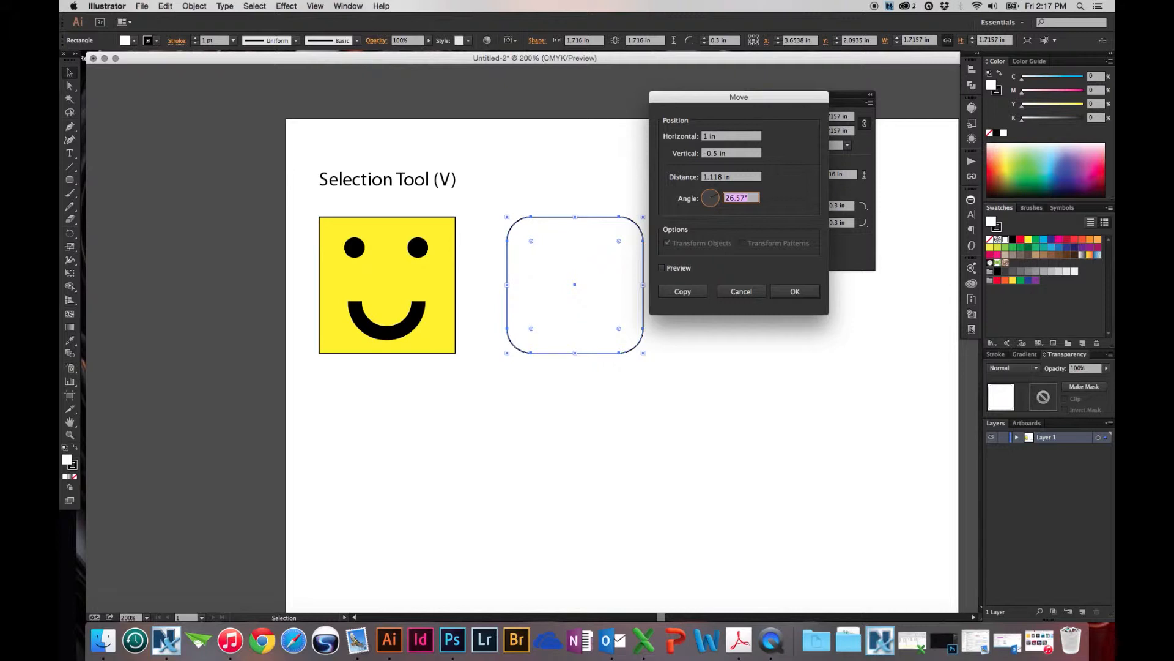
pyautogui.write('30')
pyautogui.click(661, 268)
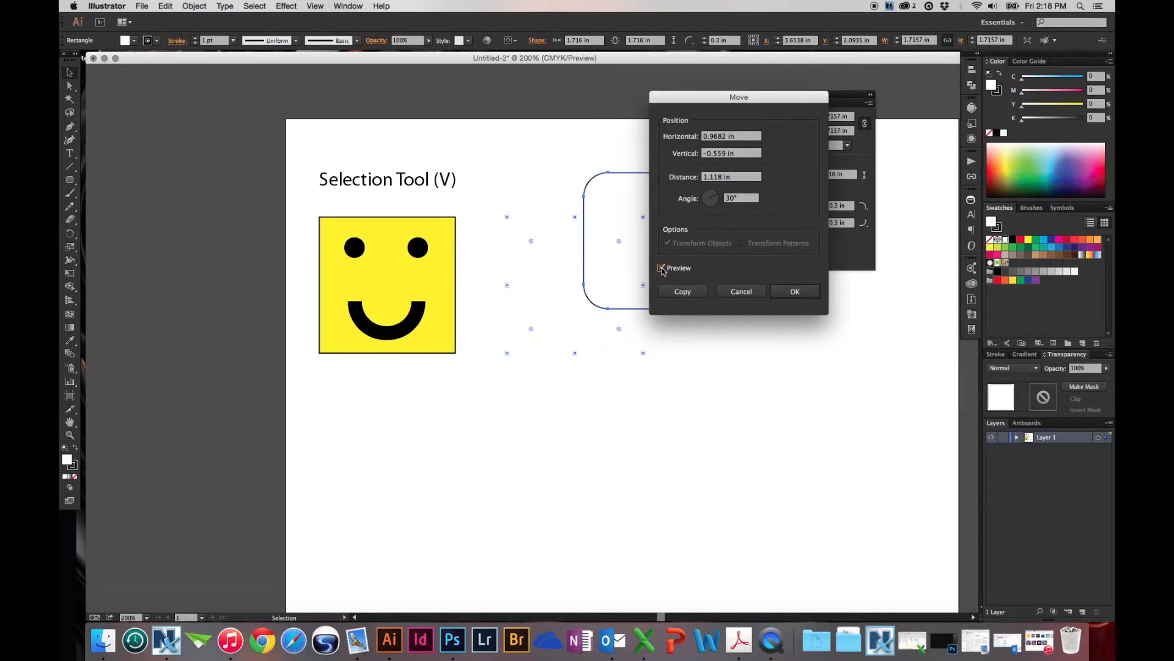
pyautogui.moveTo(696, 102); pyautogui.dragTo(784, 162)
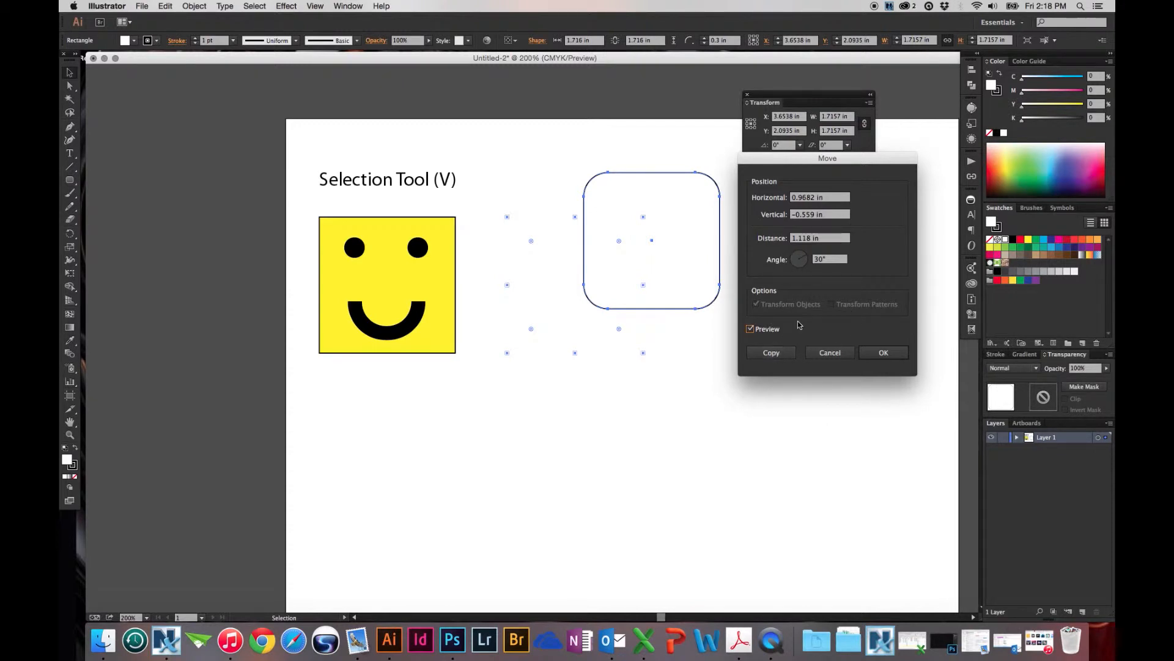
# Change the rounded square's move offset to 1 in horizontally and 1 in vertically
pyautogui.click(800, 267)
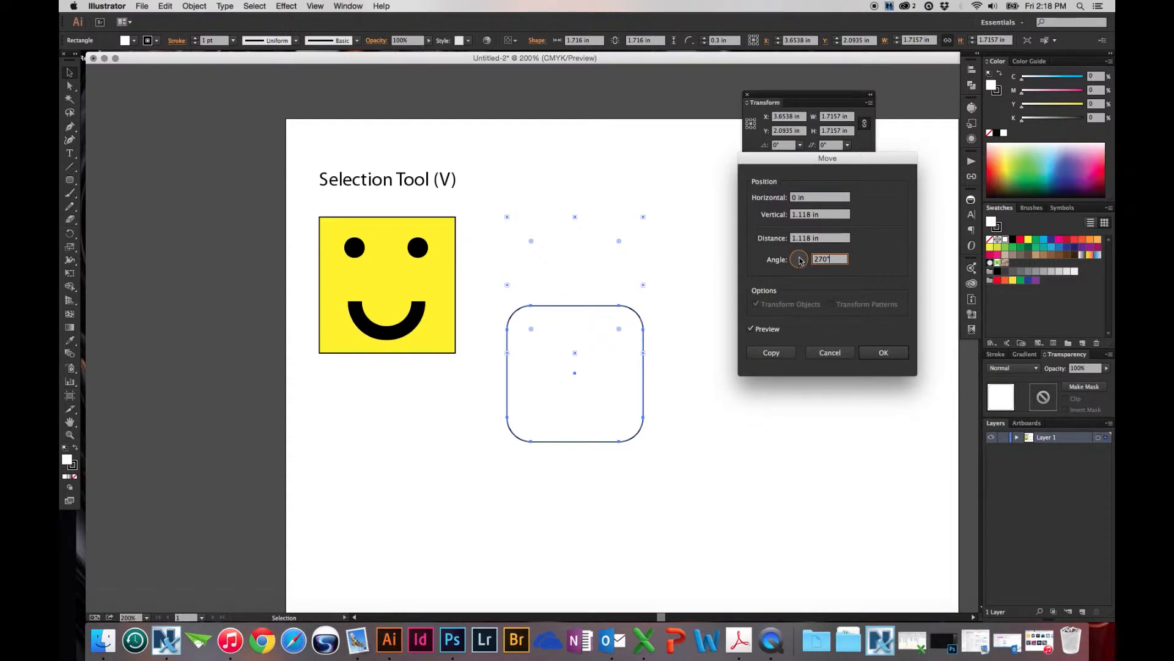
pyautogui.doubleClick(831, 259)
pyautogui.doubleClick(800, 215)
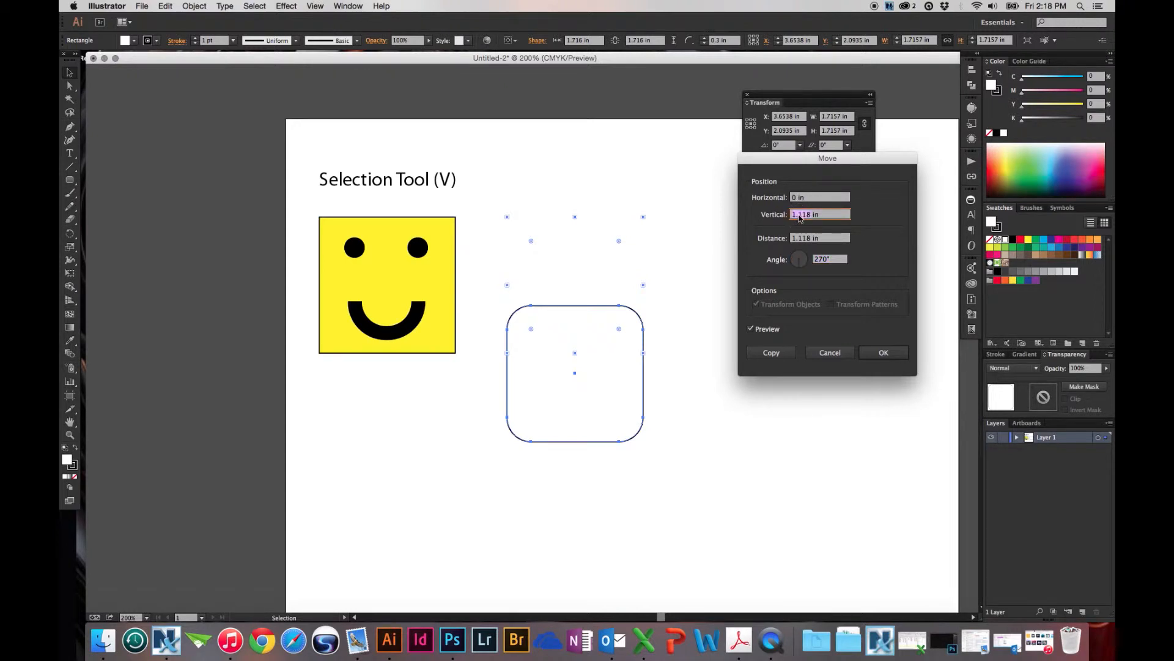
pyautogui.write('1')
pyautogui.press('Tab')
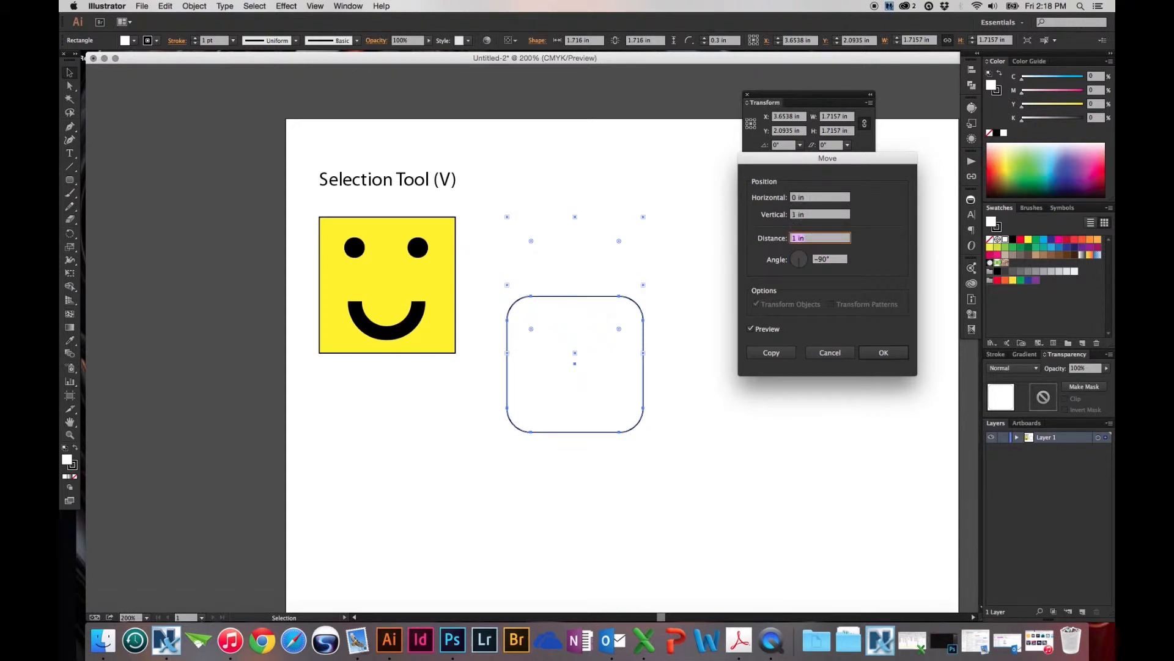
pyautogui.doubleClick(812, 197)
pyautogui.write('1')
pyautogui.press('Tab')
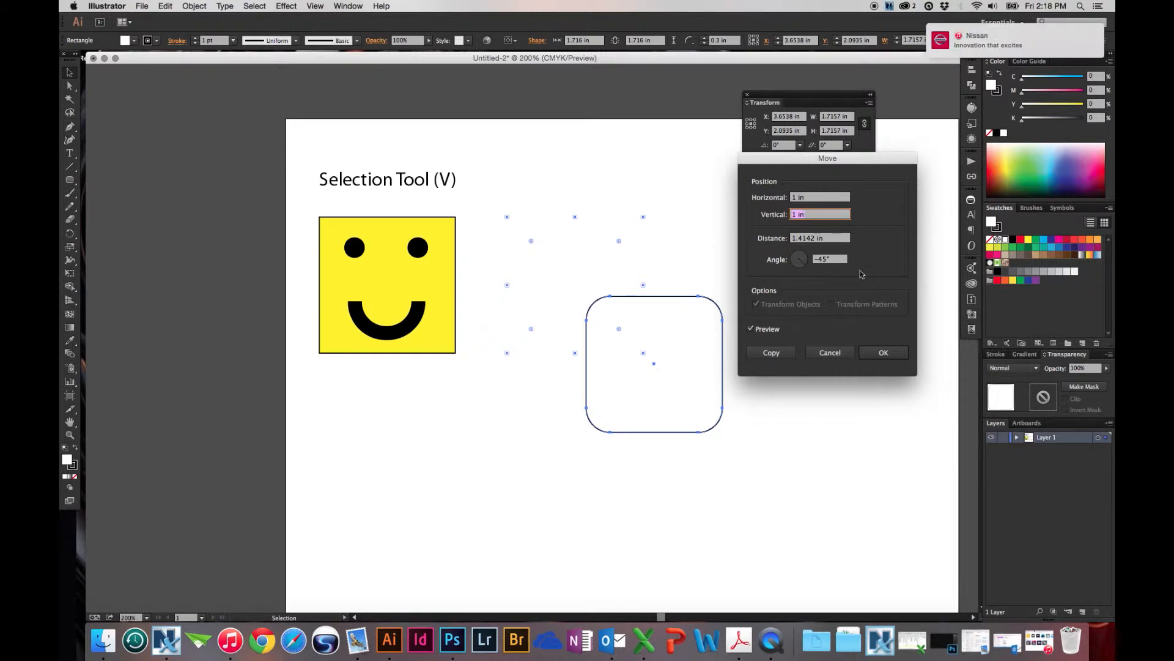
# Set the move distance to 2 in, create a moved copy of the rounded square, and deselect it
pyautogui.click(794, 240)
pyautogui.doubleClick(794, 239)
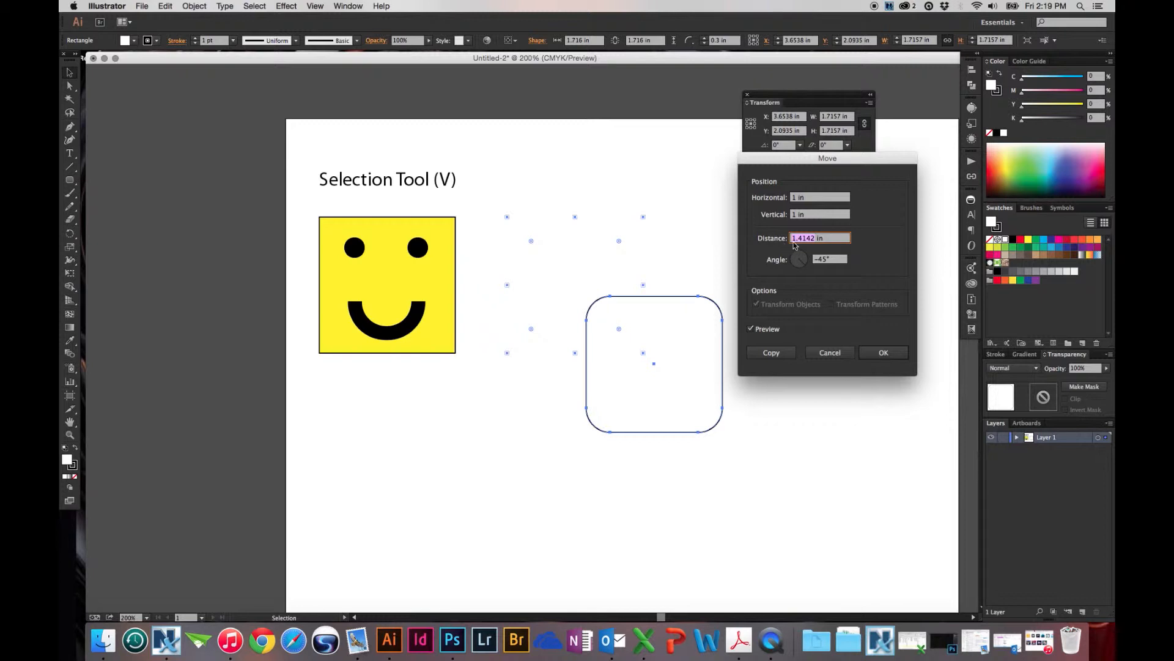
pyautogui.write('2')
pyautogui.press('Tab')
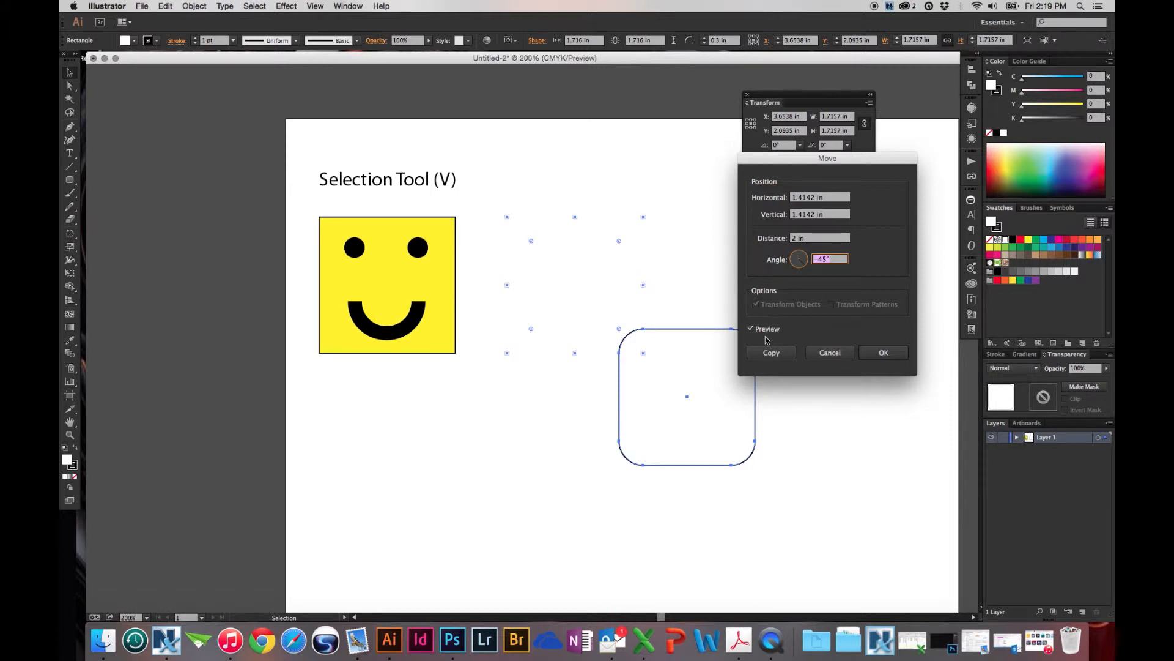
pyautogui.click(750, 330)
pyautogui.click(752, 330)
pyautogui.click(780, 355)
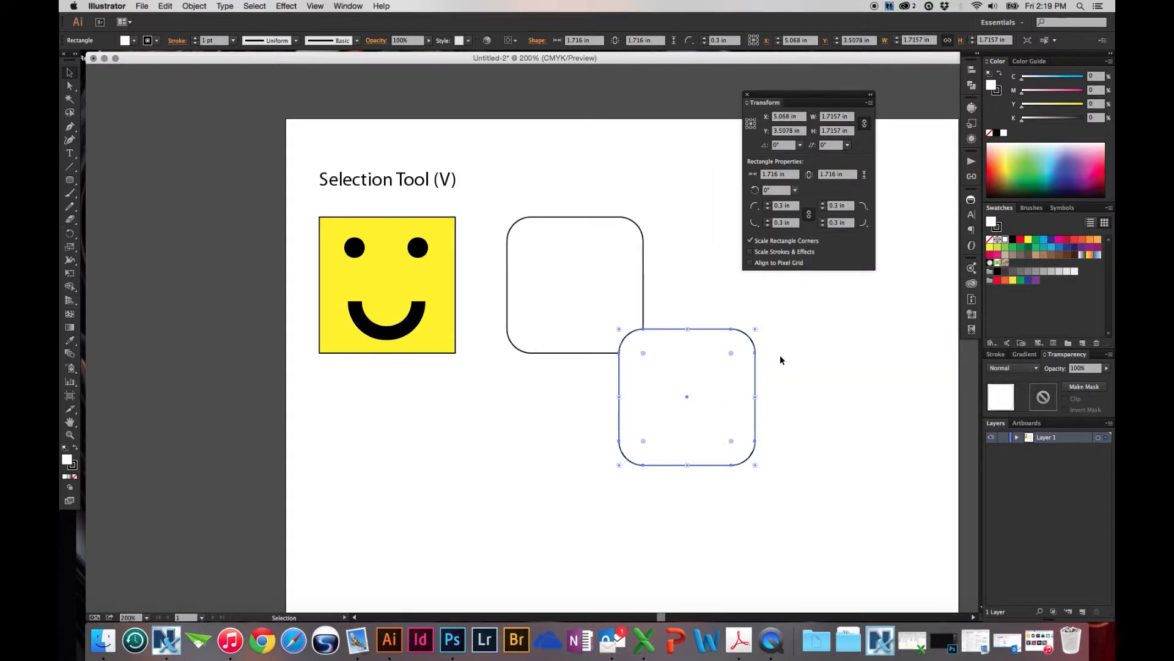
pyautogui.click(827, 357)
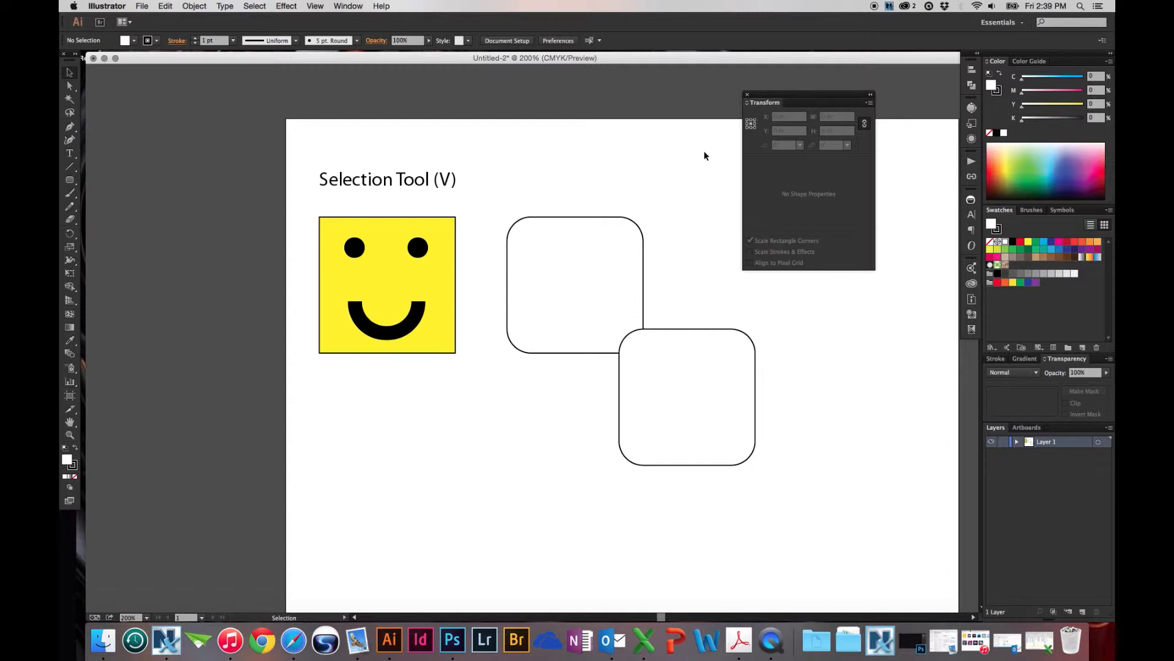
# Search the help for "move" to locate the Move command
pyautogui.click(339, 6)
pyautogui.moveTo(379, 12)
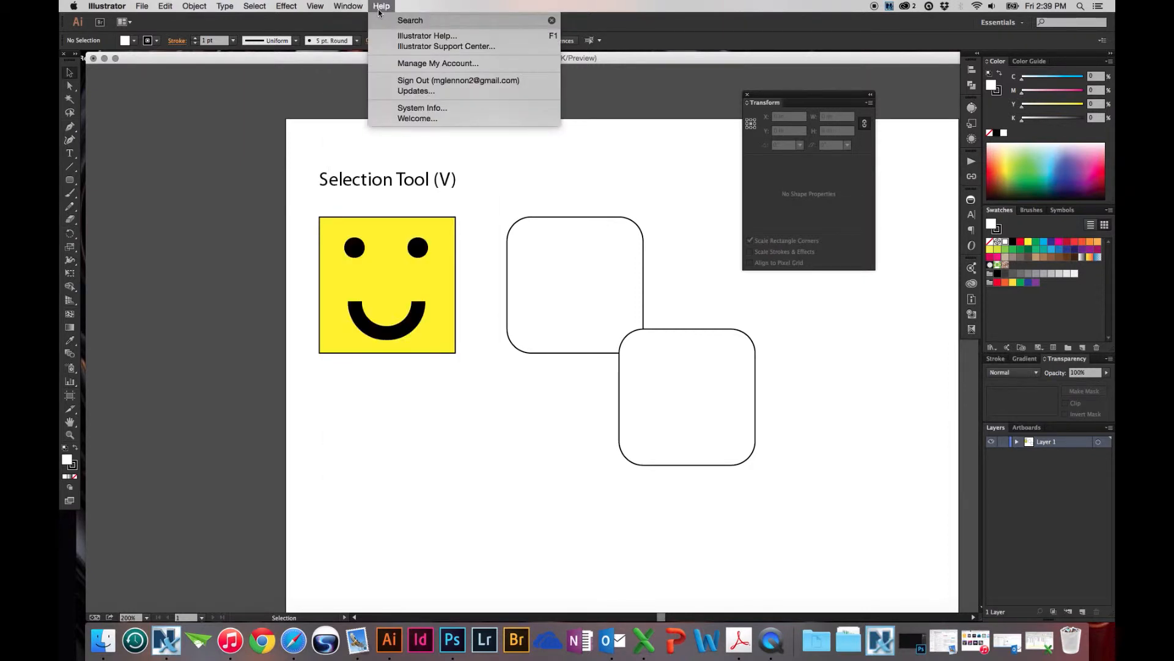
pyautogui.write('move')
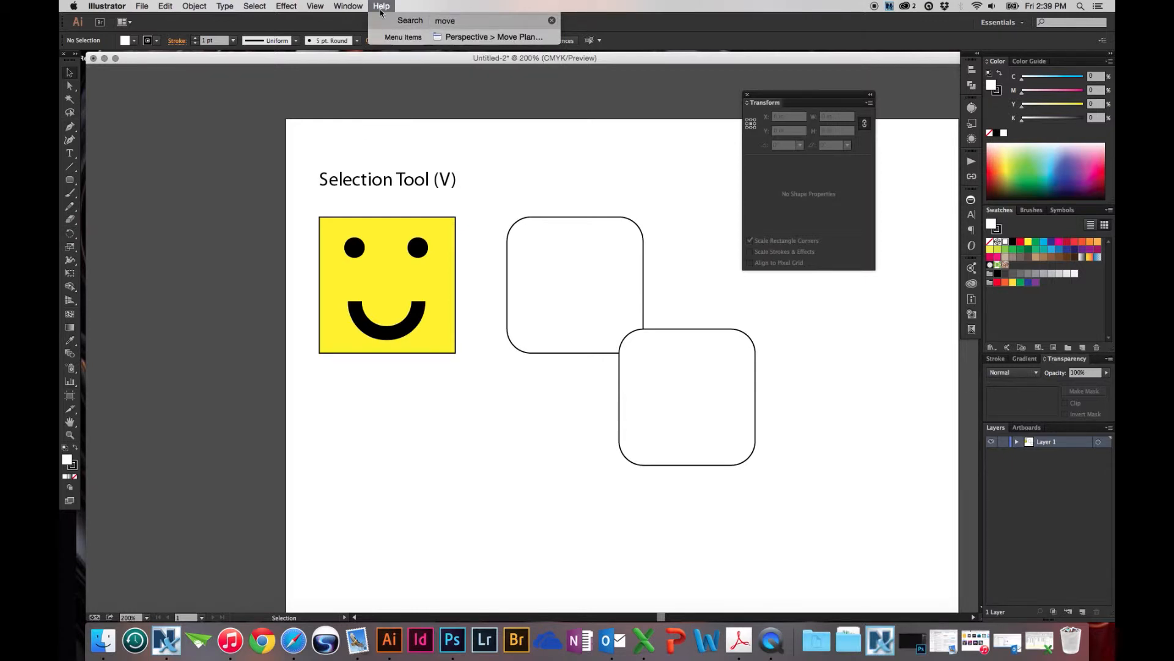
pyautogui.moveTo(498, 40)
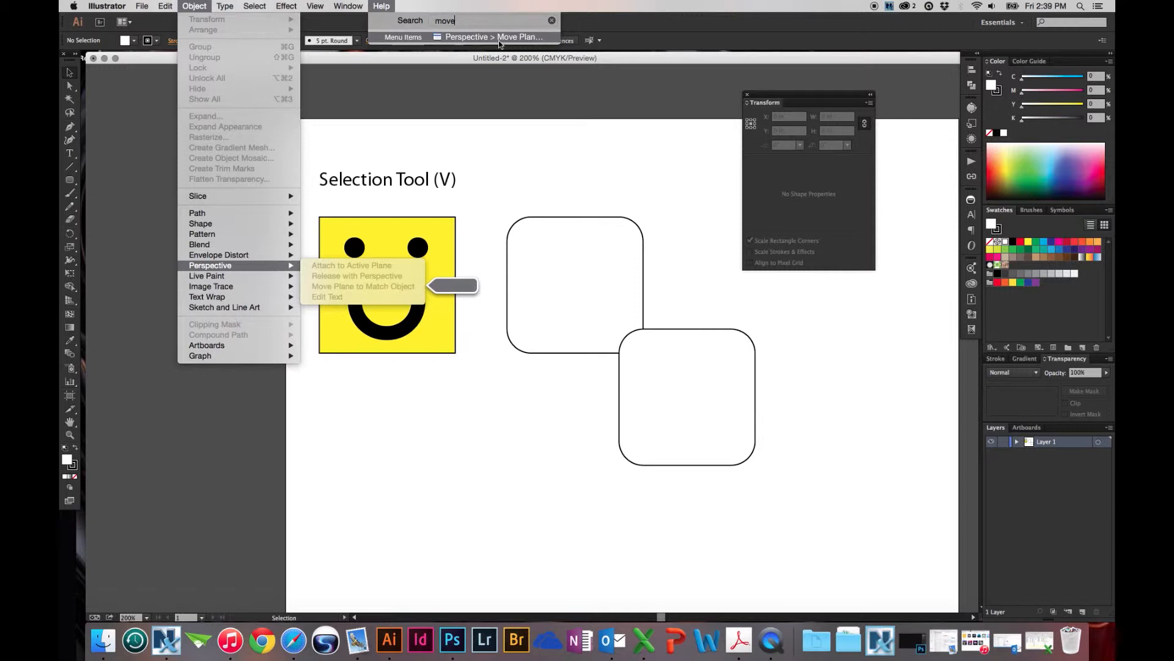
pyautogui.click(499, 42)
pyautogui.click(381, 5)
pyautogui.click(378, 6)
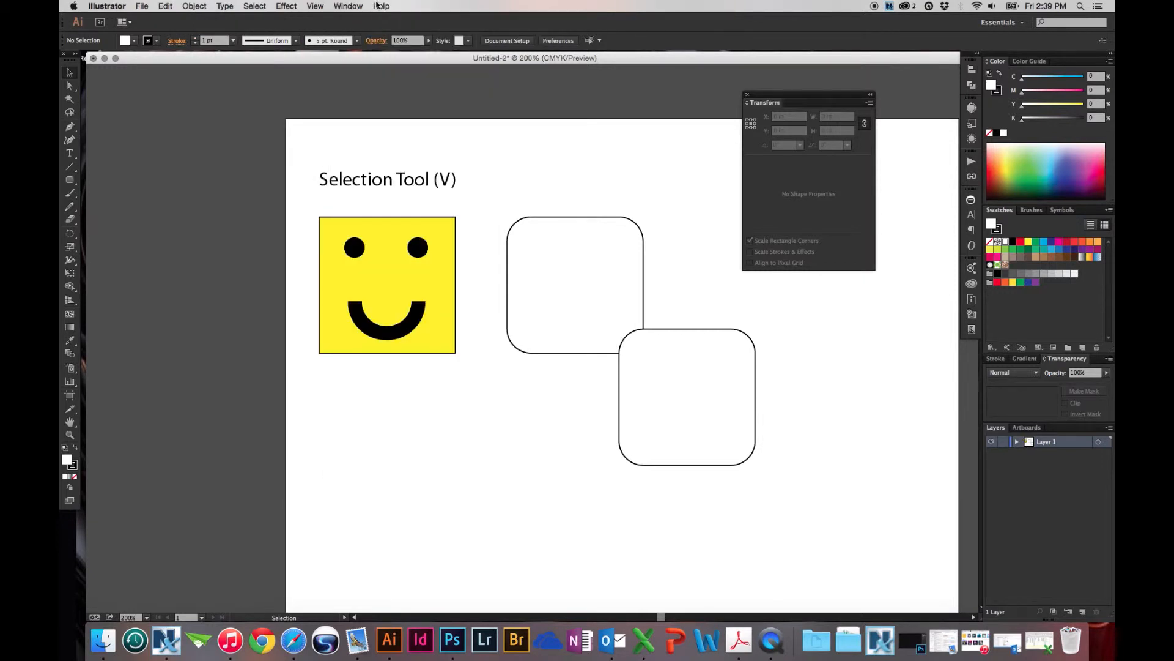
# Select the original rounded square and review its Move options without applying them
pyautogui.click(68, 74)
pyautogui.click(71, 75)
pyautogui.moveTo(573, 164); pyautogui.dragTo(626, 237)
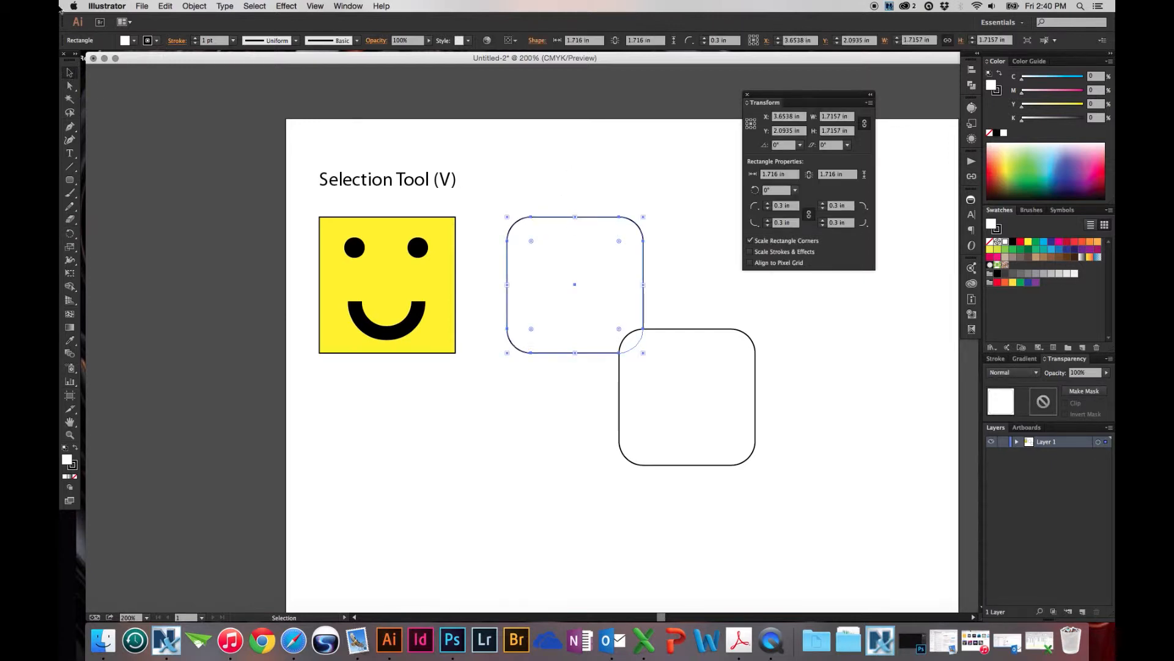
pyautogui.click(69, 74)
pyautogui.doubleClick(69, 74)
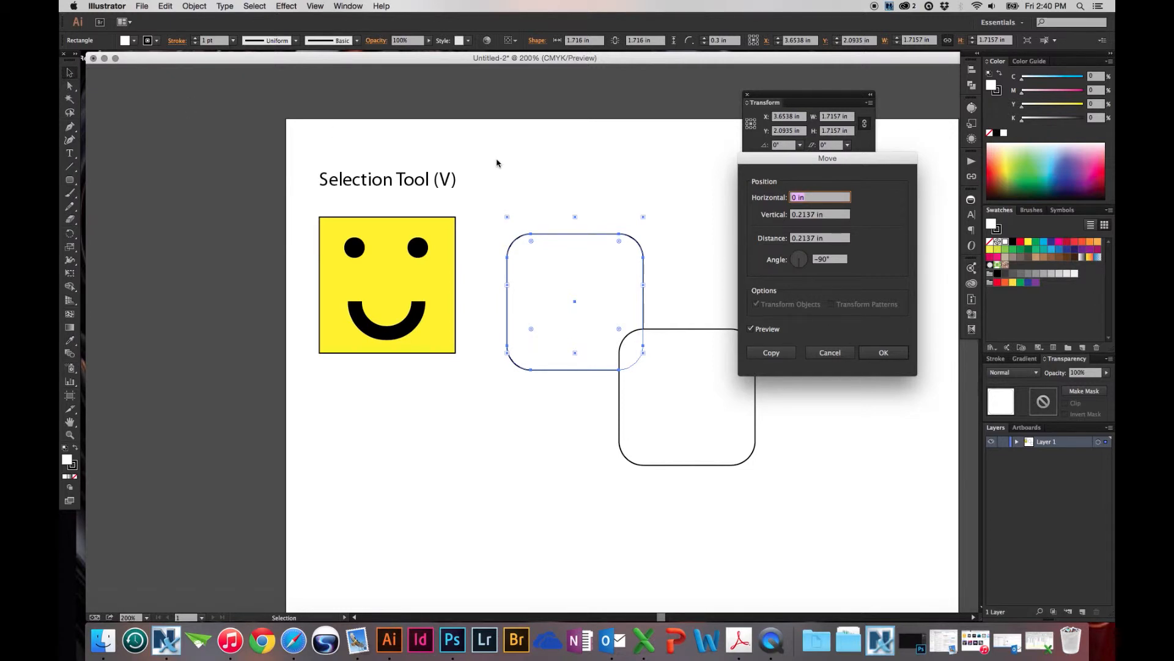
pyautogui.click(830, 353)
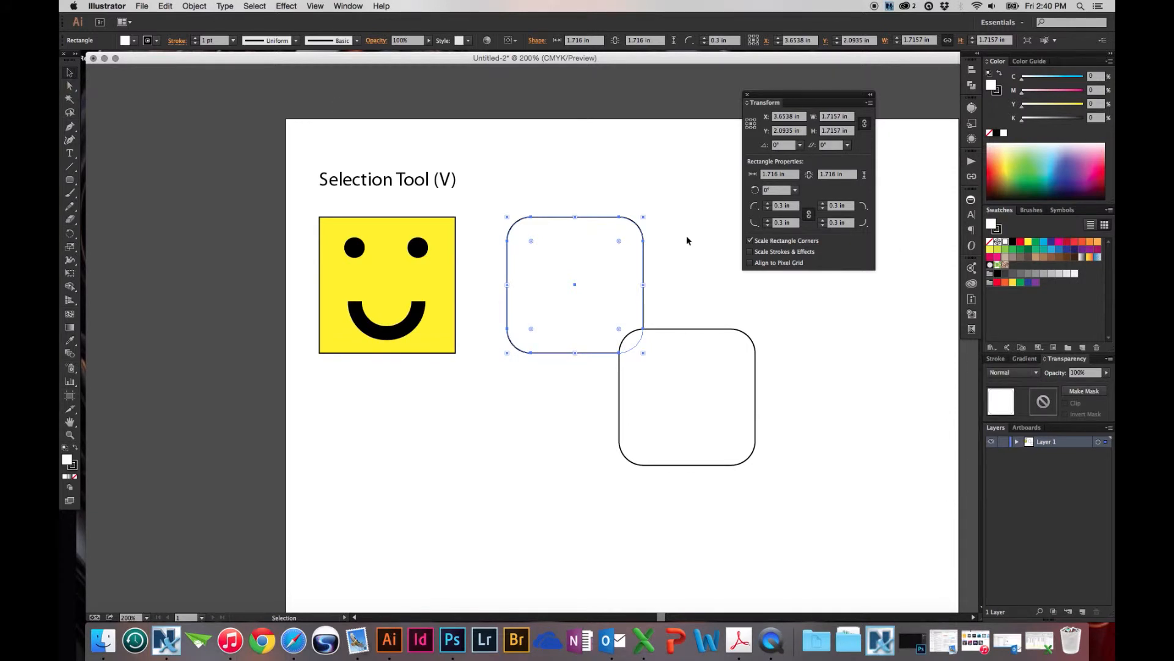
pyautogui.doubleClick(70, 74)
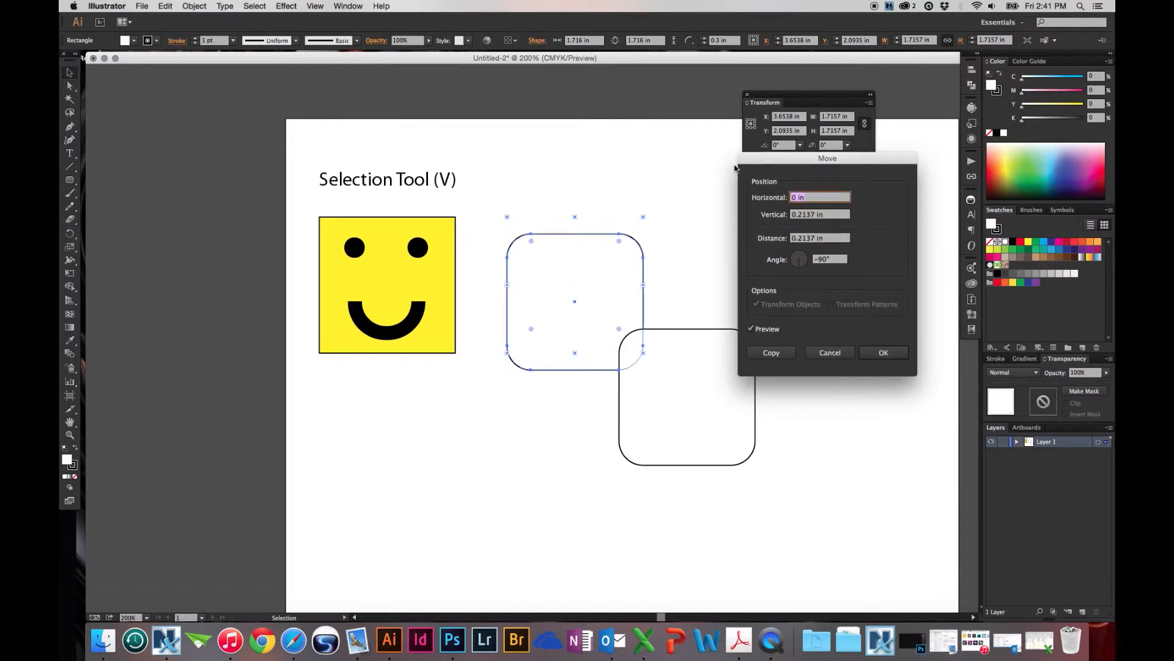
pyautogui.press('Escape')
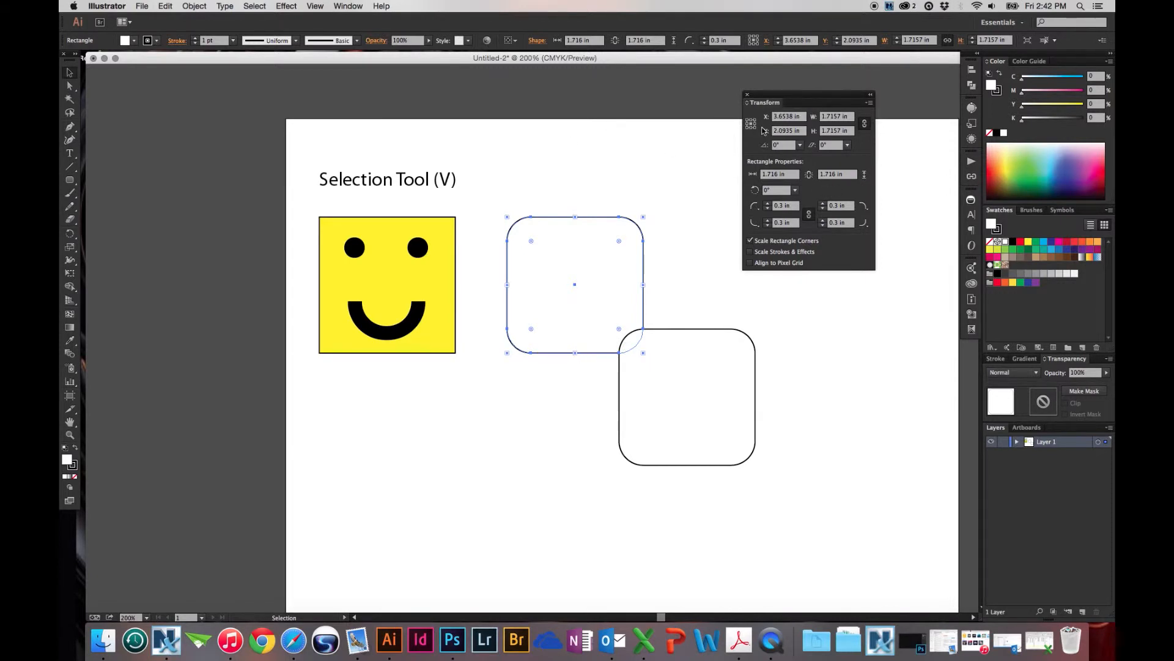
# Compare the transform properties of the smiley group, the upper rounded square, and both rounded squares selected together
pyautogui.moveTo(401, 207); pyautogui.dragTo(428, 245)
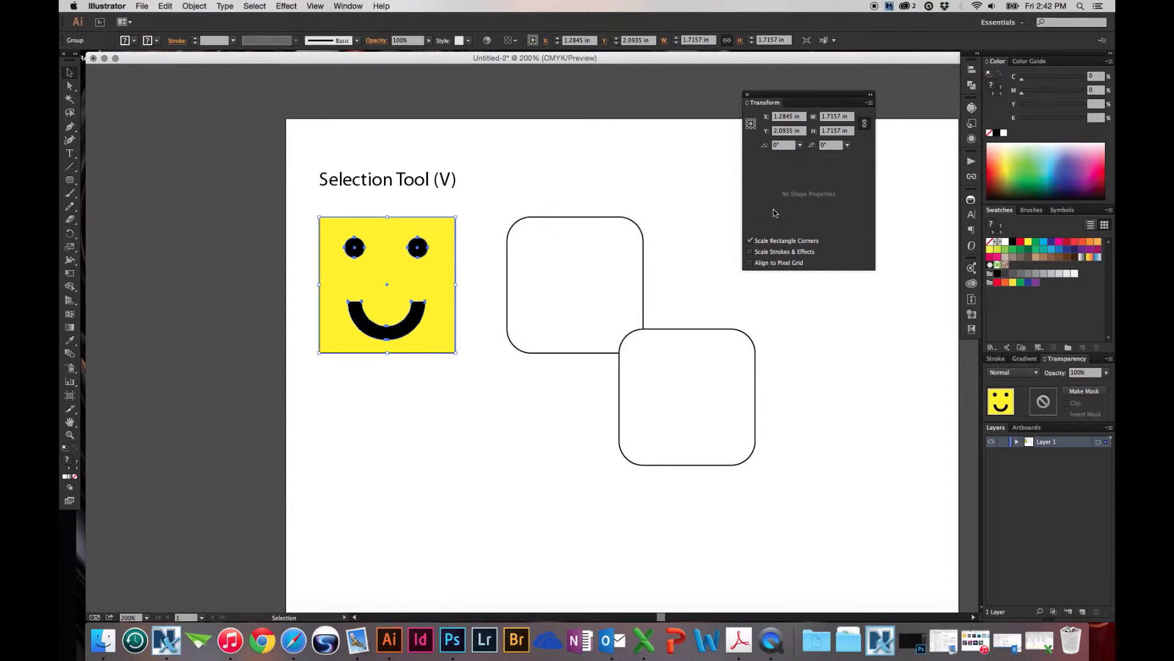
pyautogui.click(616, 239)
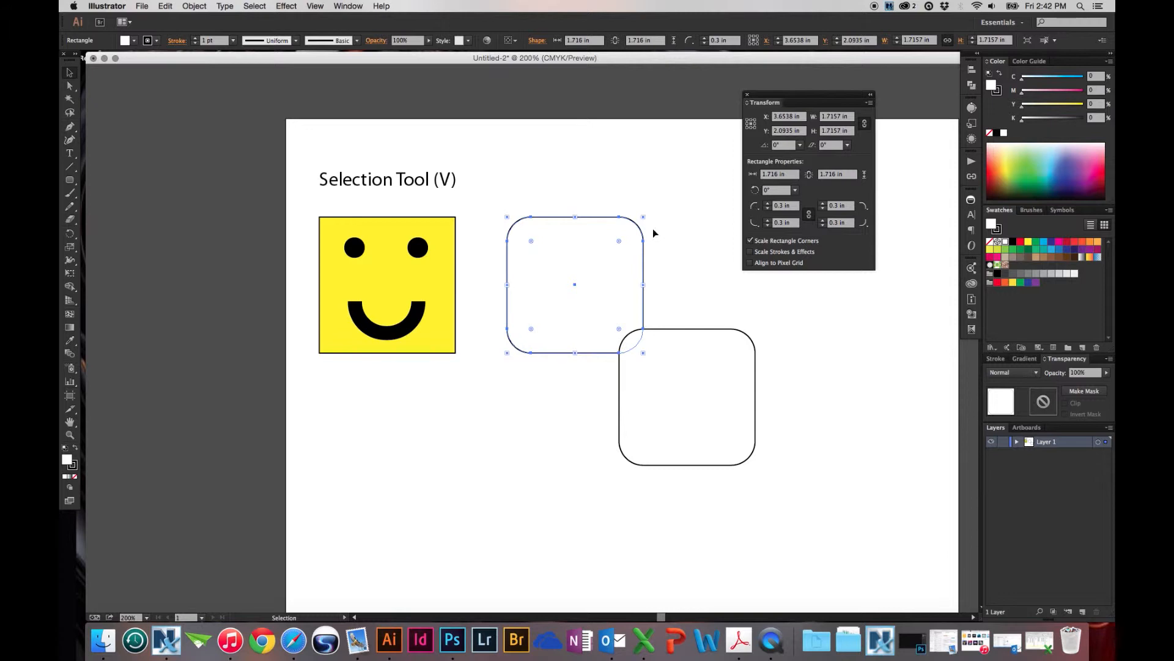
pyautogui.moveTo(589, 170); pyautogui.dragTo(694, 378)
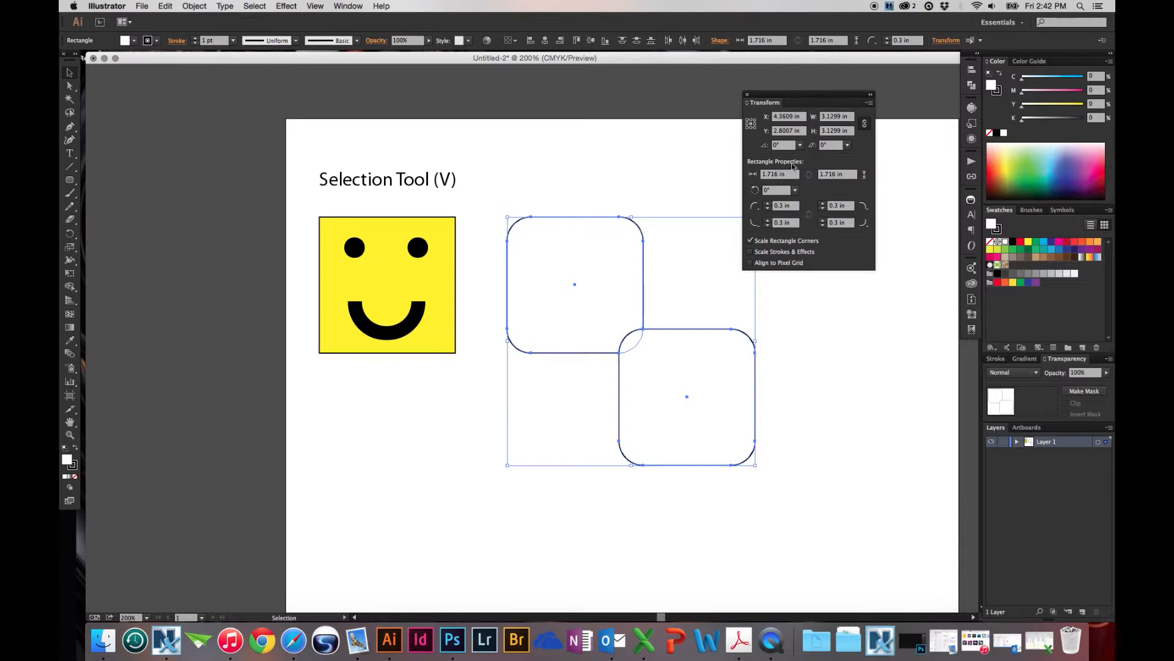
# Shear the upper rounded square and rotate it using preset angles so it becomes a tilted diamond
pyautogui.click(619, 256)
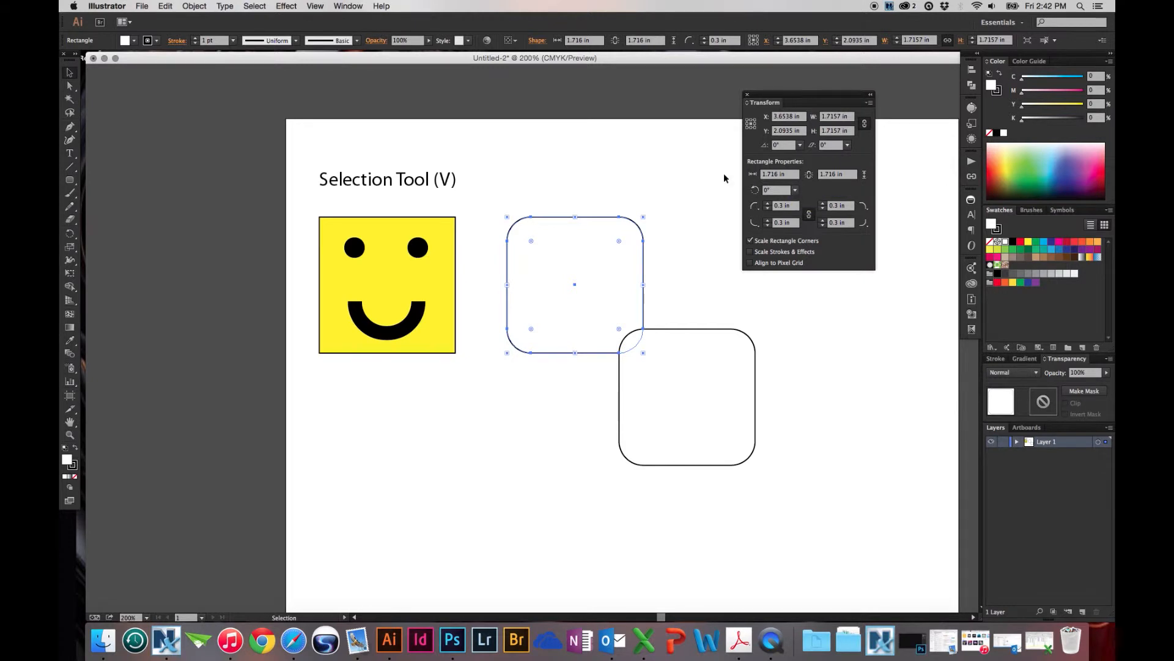
pyautogui.click(847, 145)
pyautogui.click(864, 206)
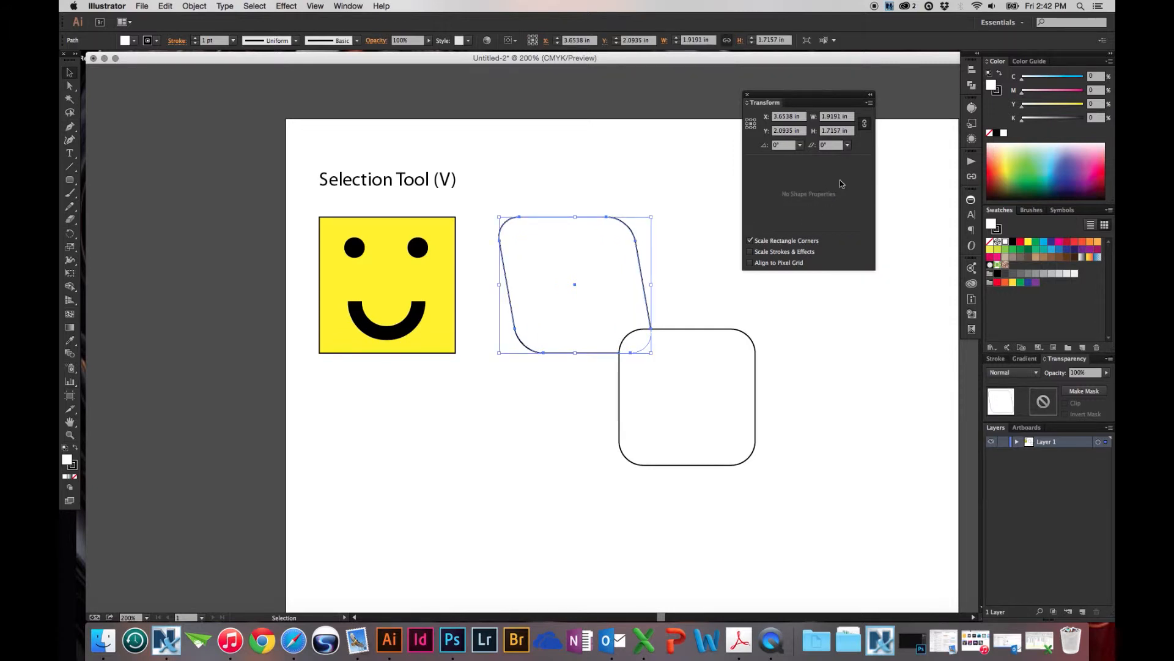
pyautogui.click(800, 145)
pyautogui.click(820, 266)
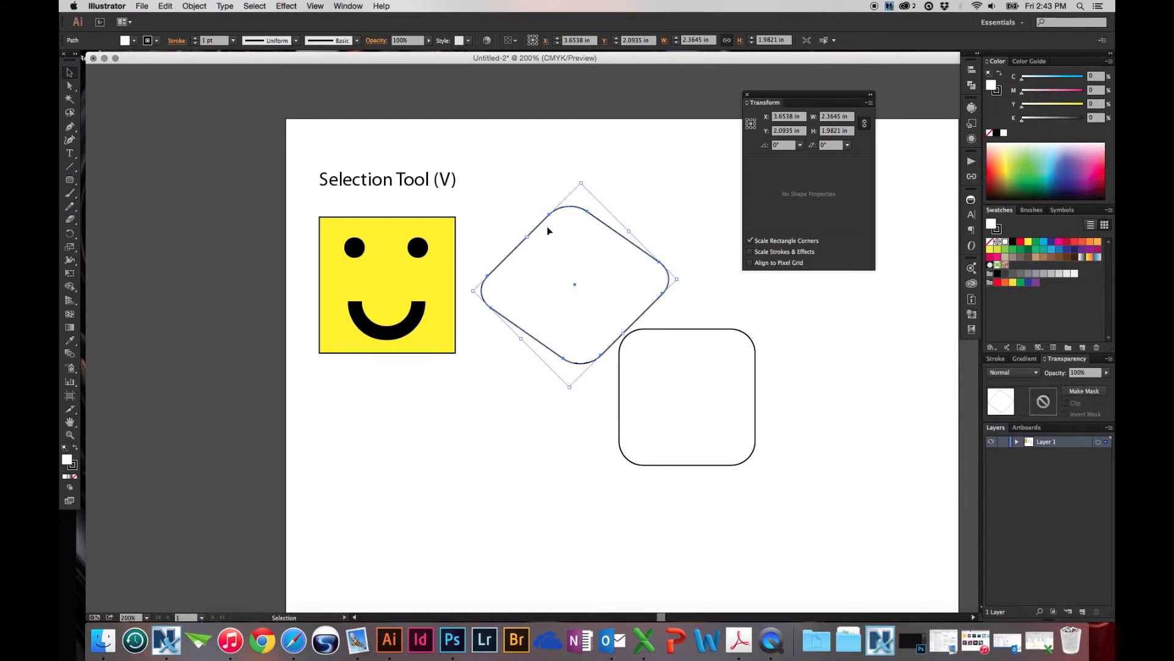
# Draw a rounded rectangle about 1.24 by 0.46 in above the tilted diamond and add an anchor point midway along each side
pyautogui.click(71, 179)
pyautogui.moveTo(589, 153)
pyautogui.mouseDown()
pyautogui.moveTo(673, 196)
pyautogui.moveTo(688, 187)
pyautogui.mouseUp()
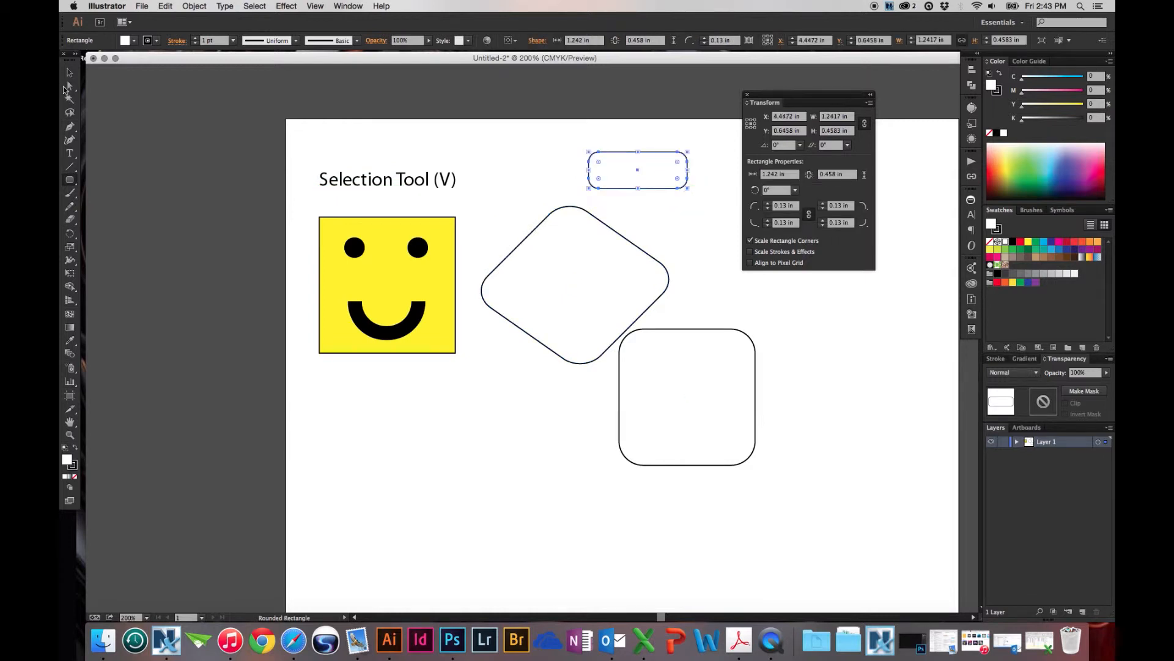
pyautogui.click(69, 127)
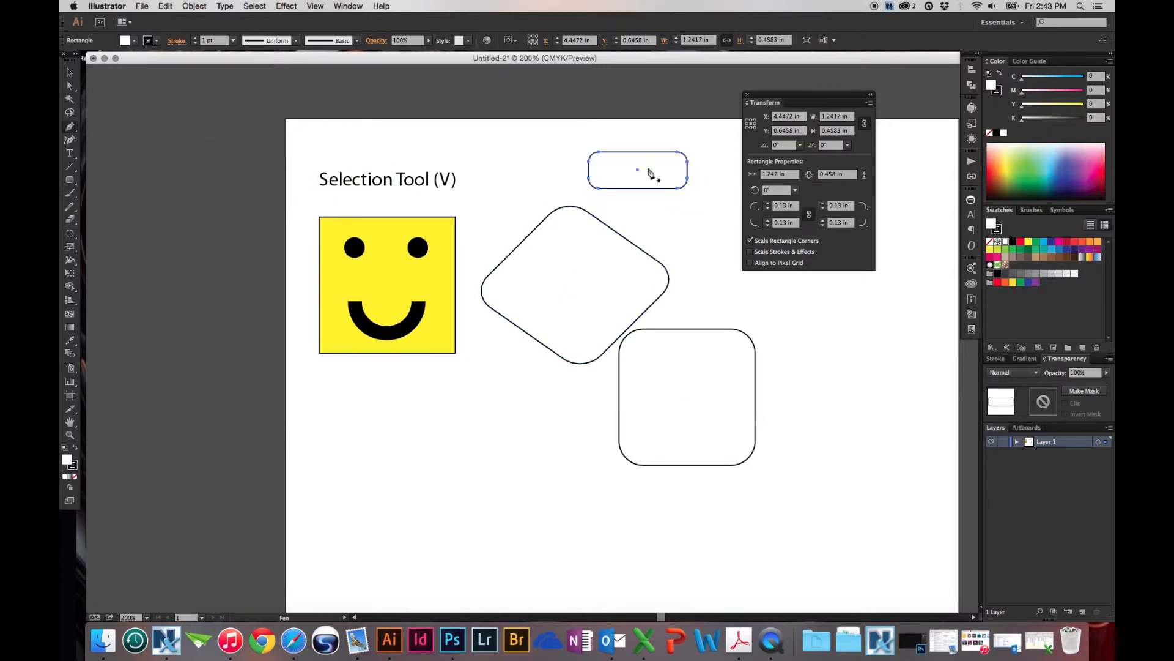
pyautogui.click(641, 152)
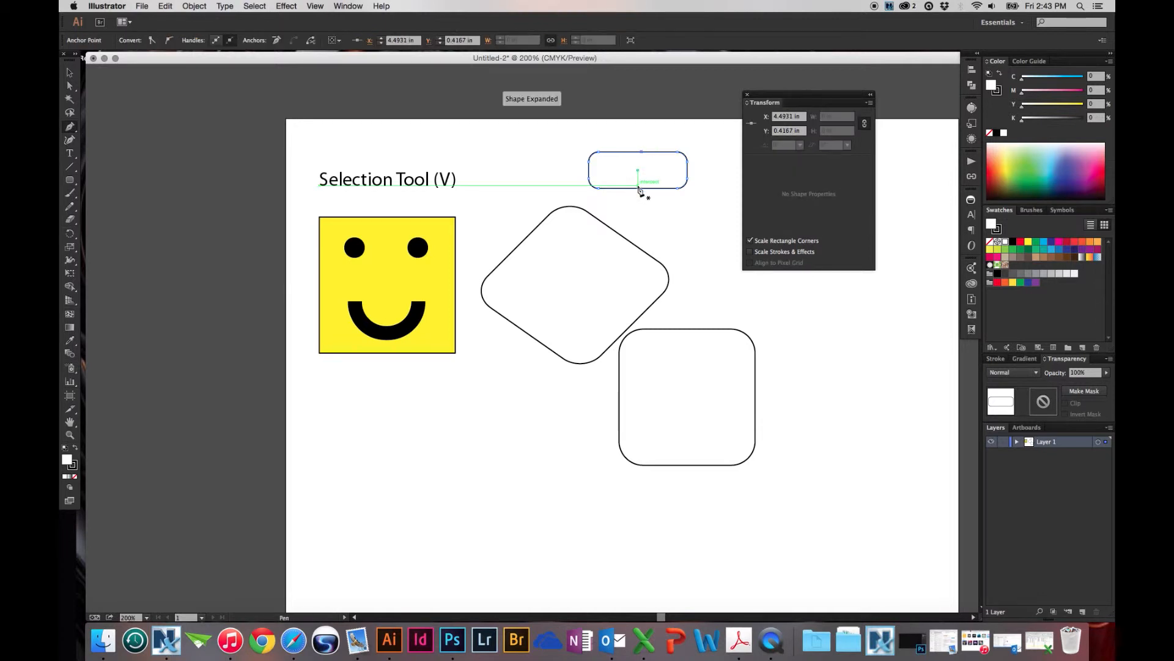
pyautogui.click(638, 189)
pyautogui.click(589, 170)
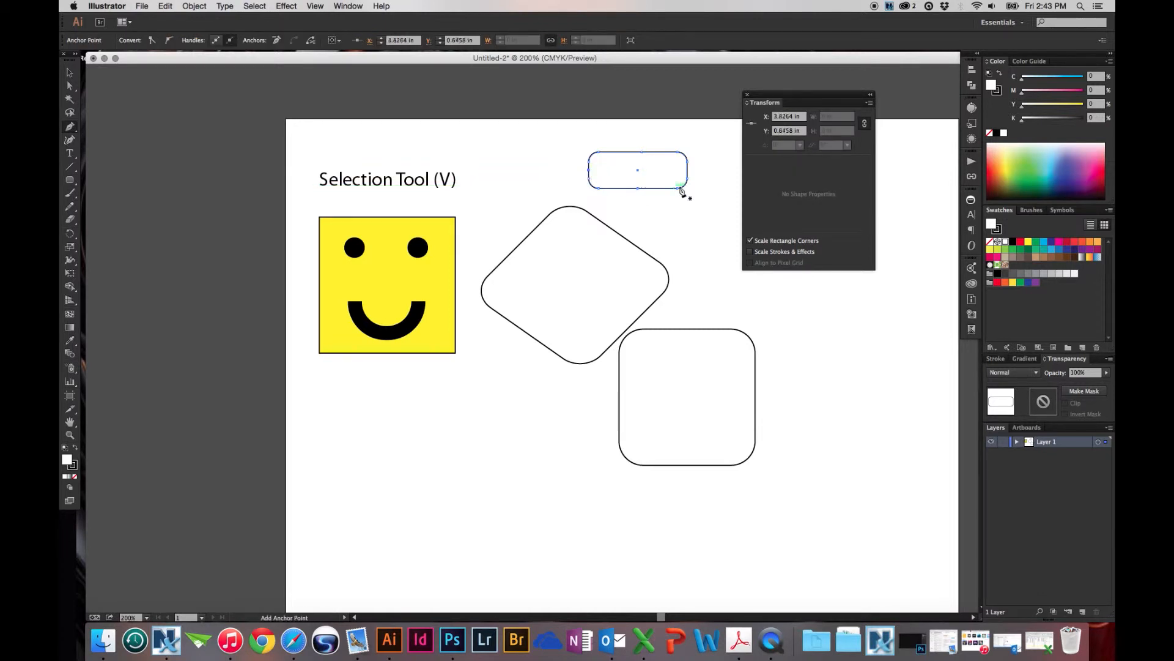
pyautogui.click(687, 170)
# Raise the small shape's top middle anchor point into a peak and round that corner to about 0.37 in
pyautogui.click(70, 86)
pyautogui.click(640, 152)
pyautogui.moveTo(641, 153); pyautogui.dragTo(638, 134)
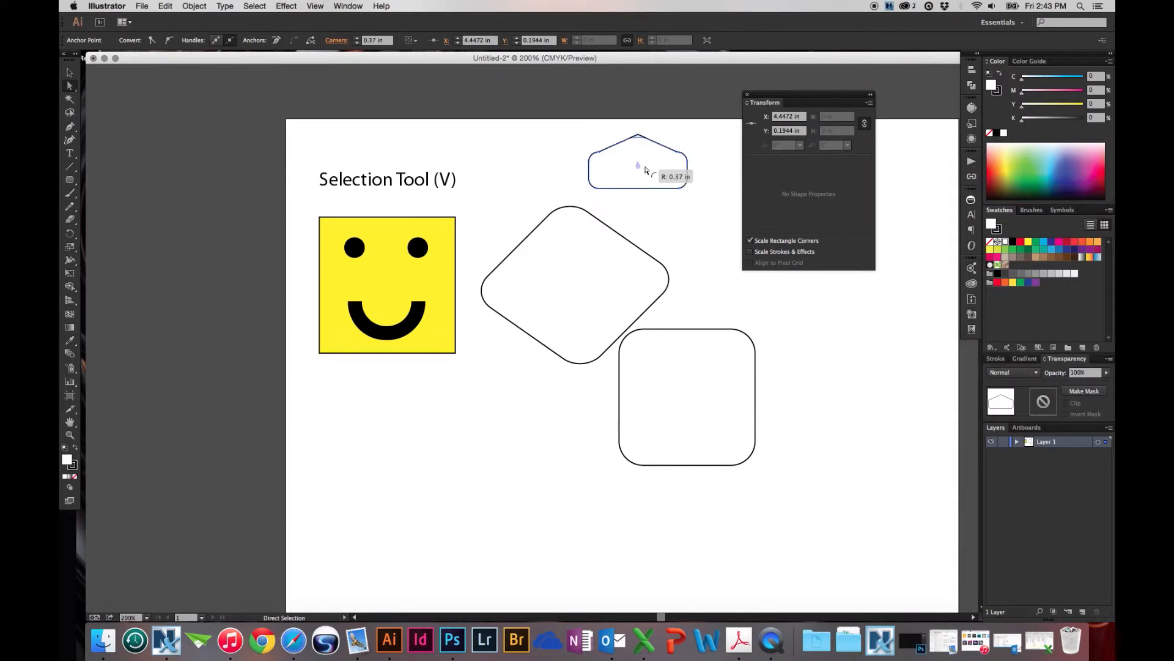
pyautogui.click(645, 170)
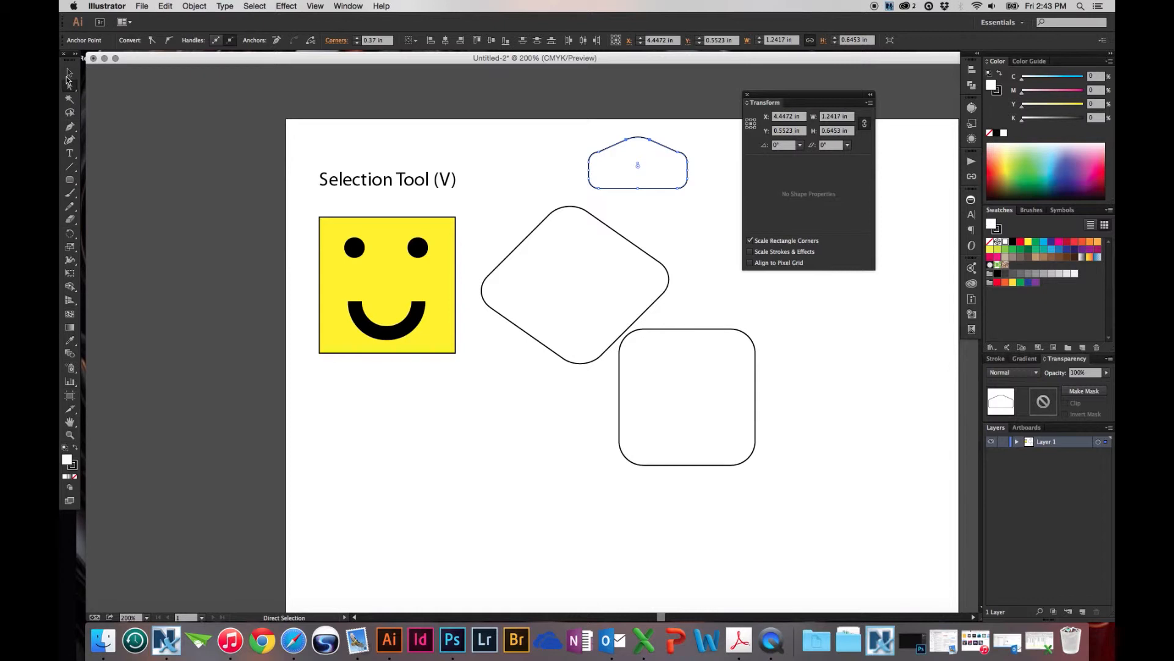
# Undo the edits to the small peaked shape together with its creation
pyautogui.click(69, 73)
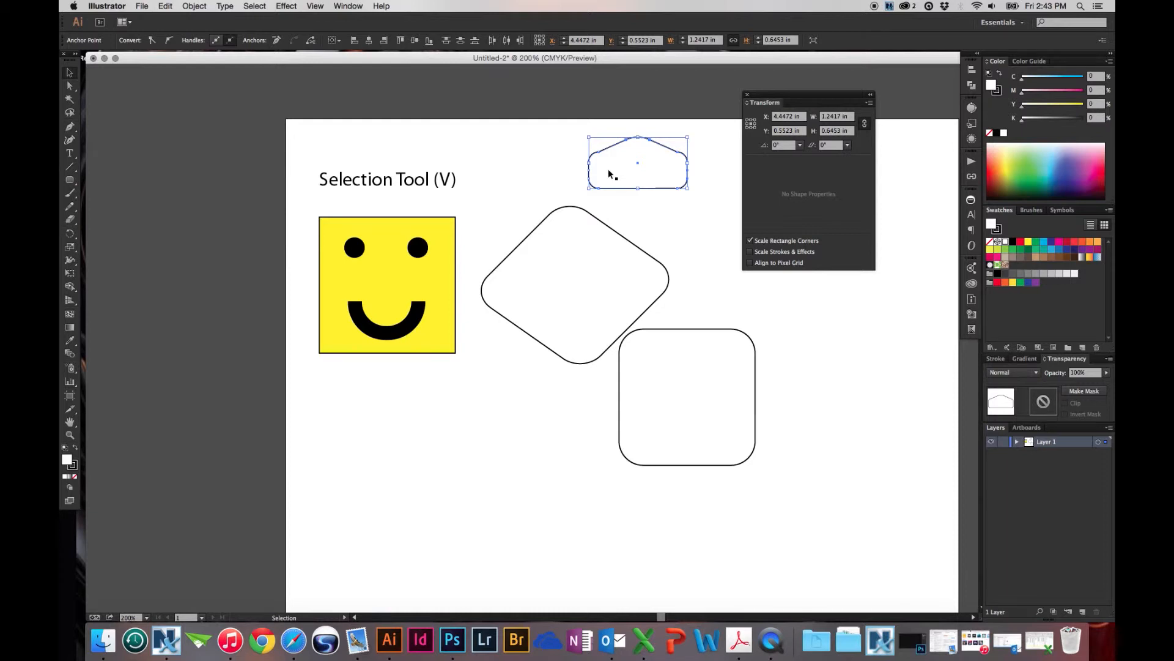
pyautogui.press('super+z')
pyautogui.press('super+z')
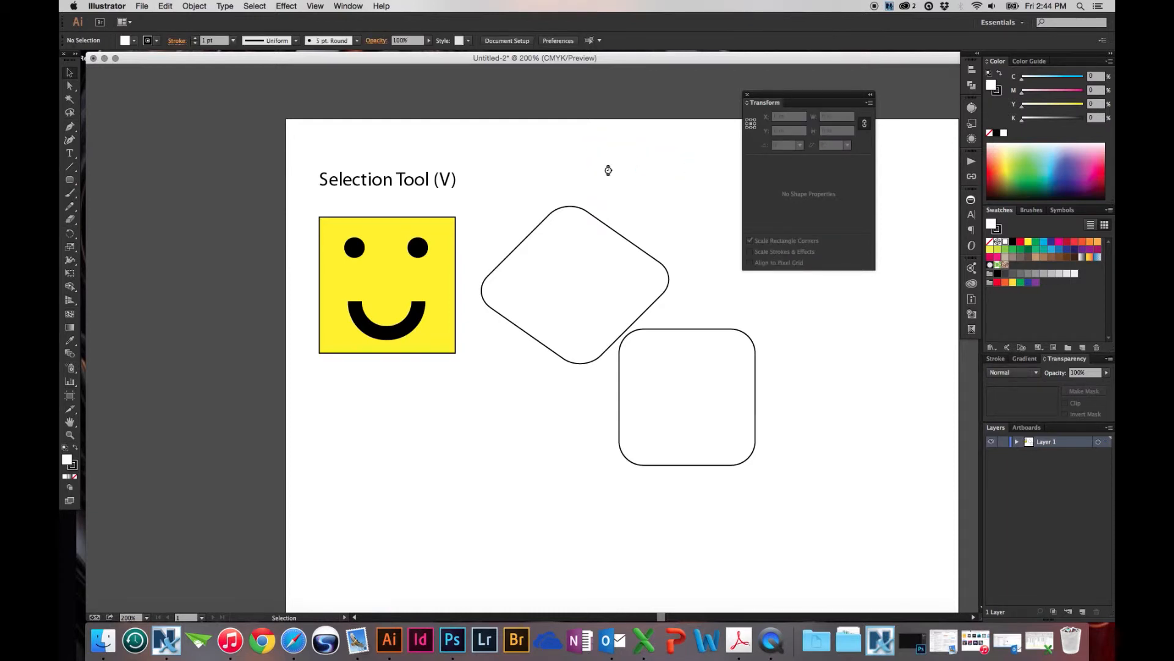
# Set the lower rounded square's rectangle width and height to 2 in and its rectangle angle to 120°
pyautogui.click(703, 359)
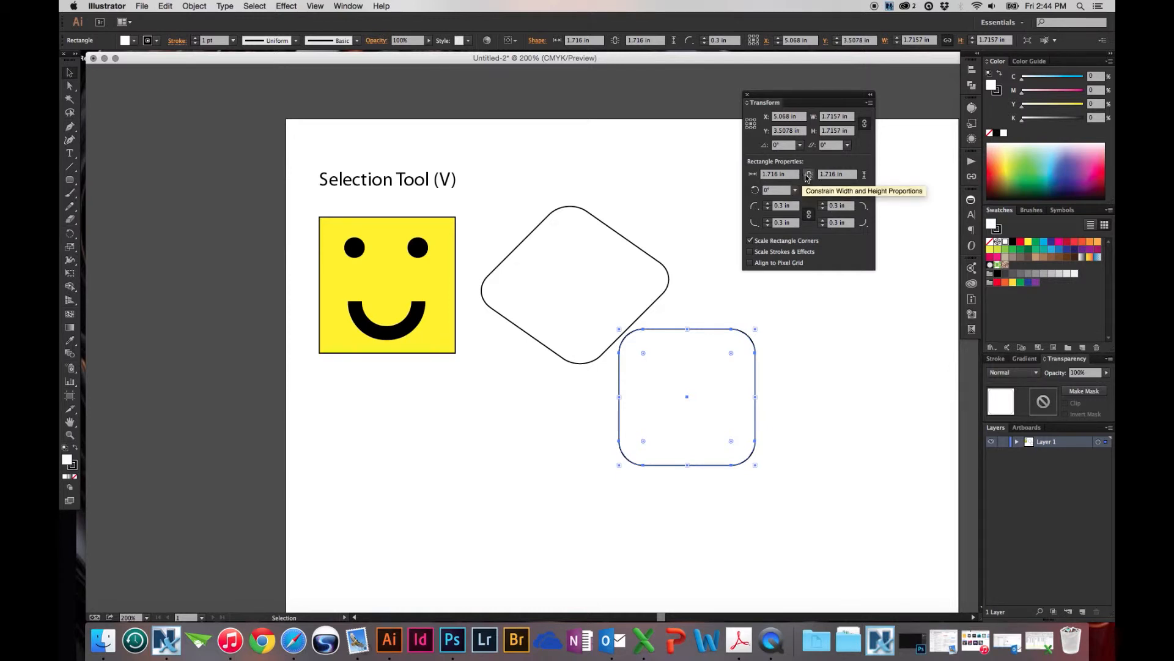
pyautogui.click(783, 178)
pyautogui.moveTo(794, 175); pyautogui.dragTo(752, 159)
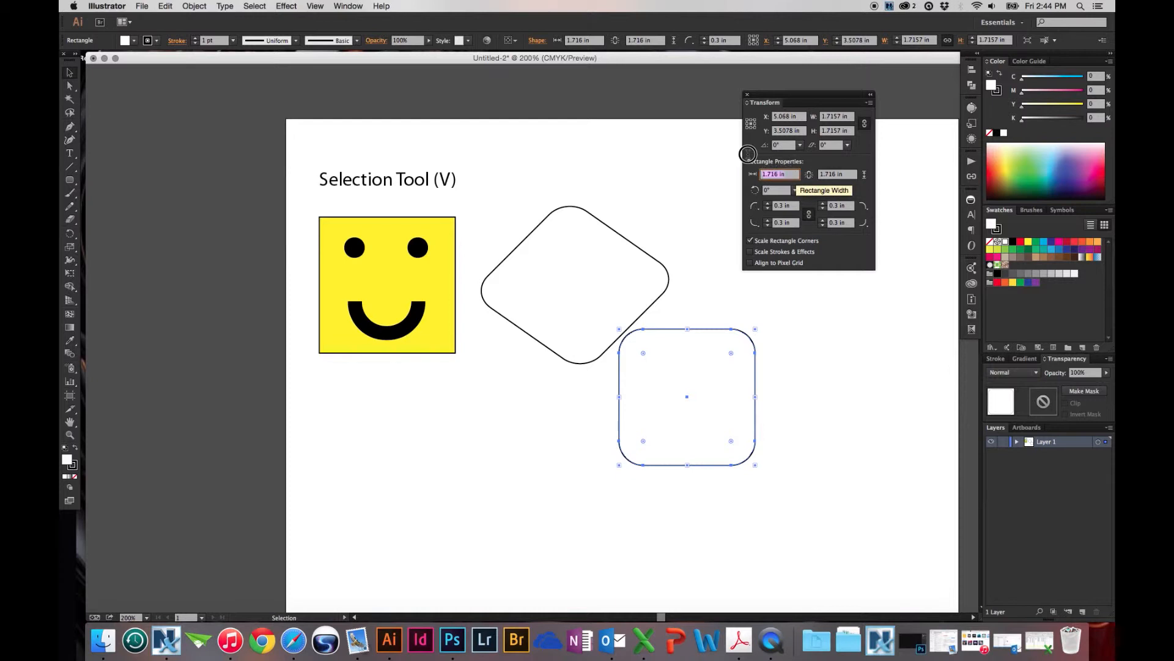
pyautogui.write('2')
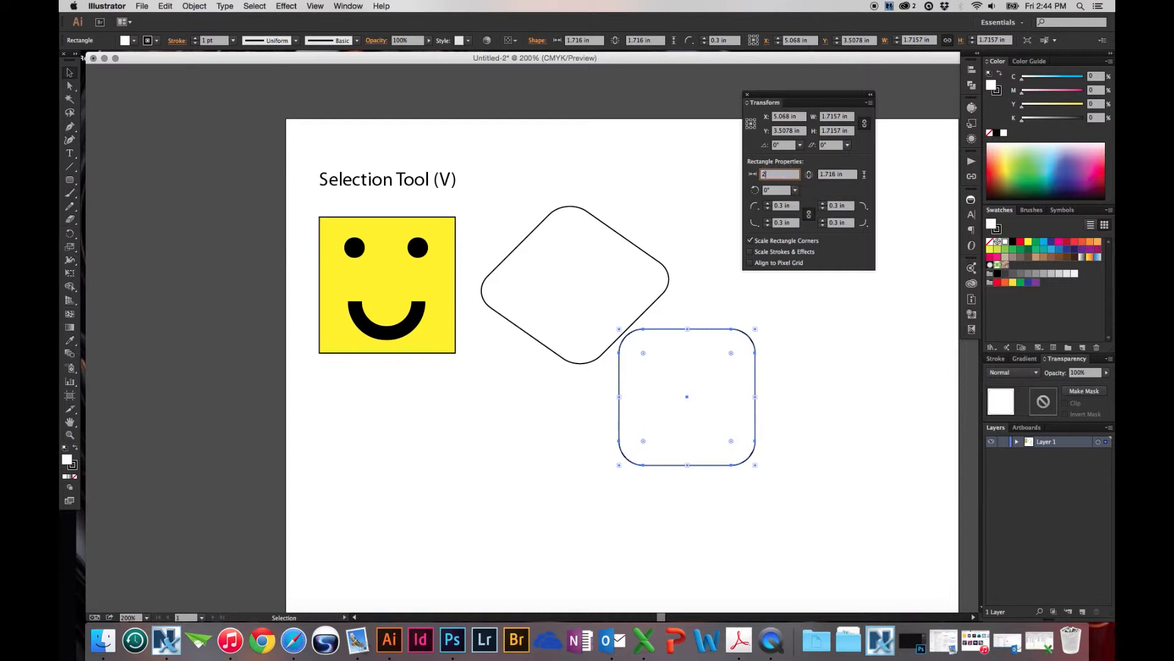
pyautogui.press('Tab')
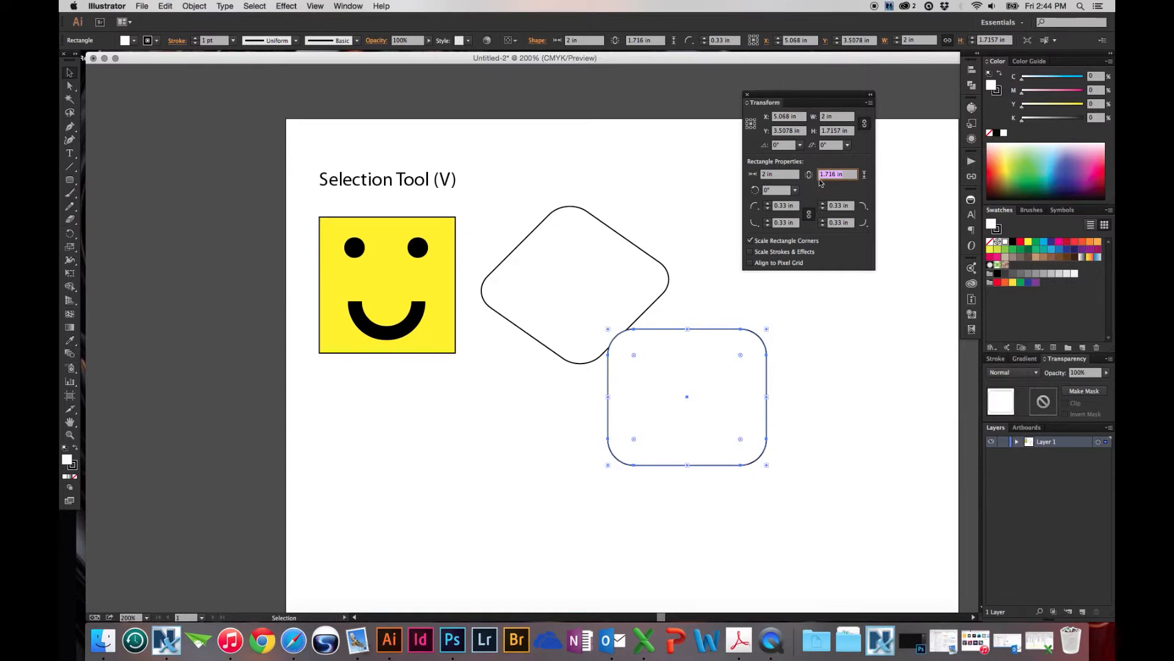
pyautogui.write('2')
pyautogui.press('Tab')
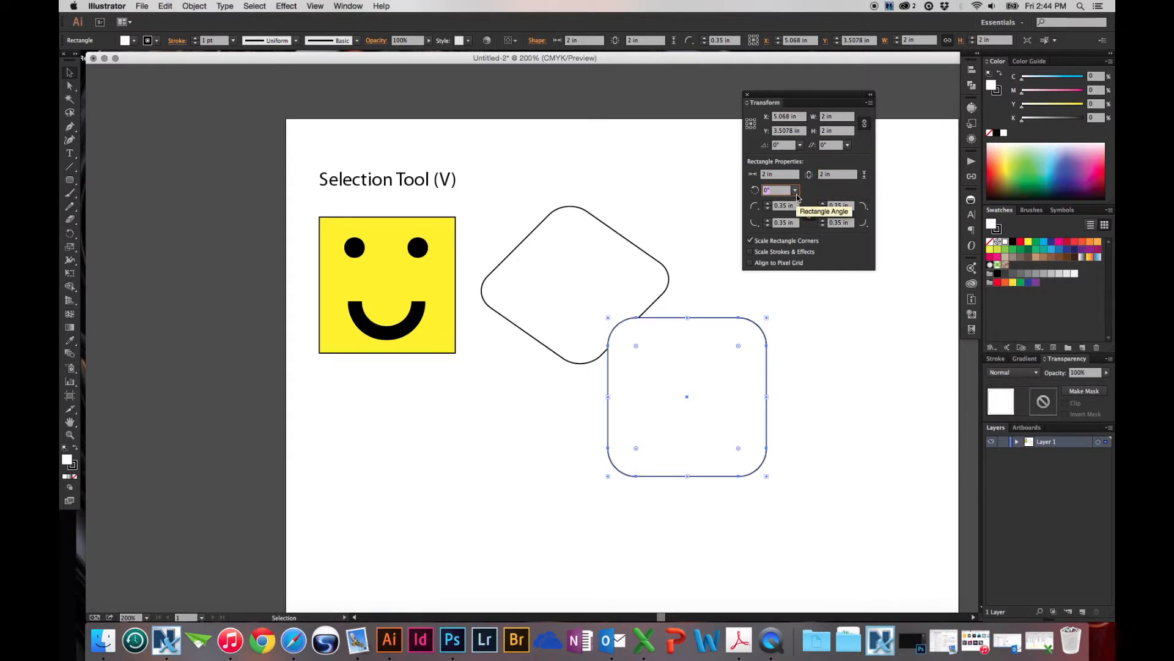
pyautogui.click(795, 190)
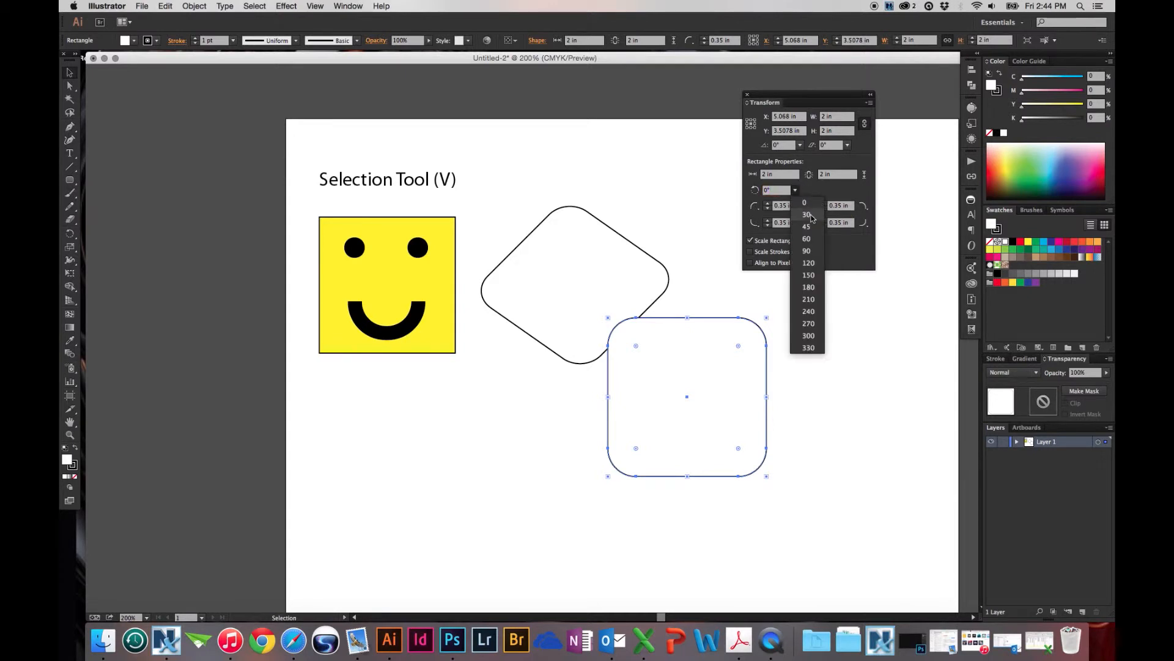
pyautogui.click(808, 263)
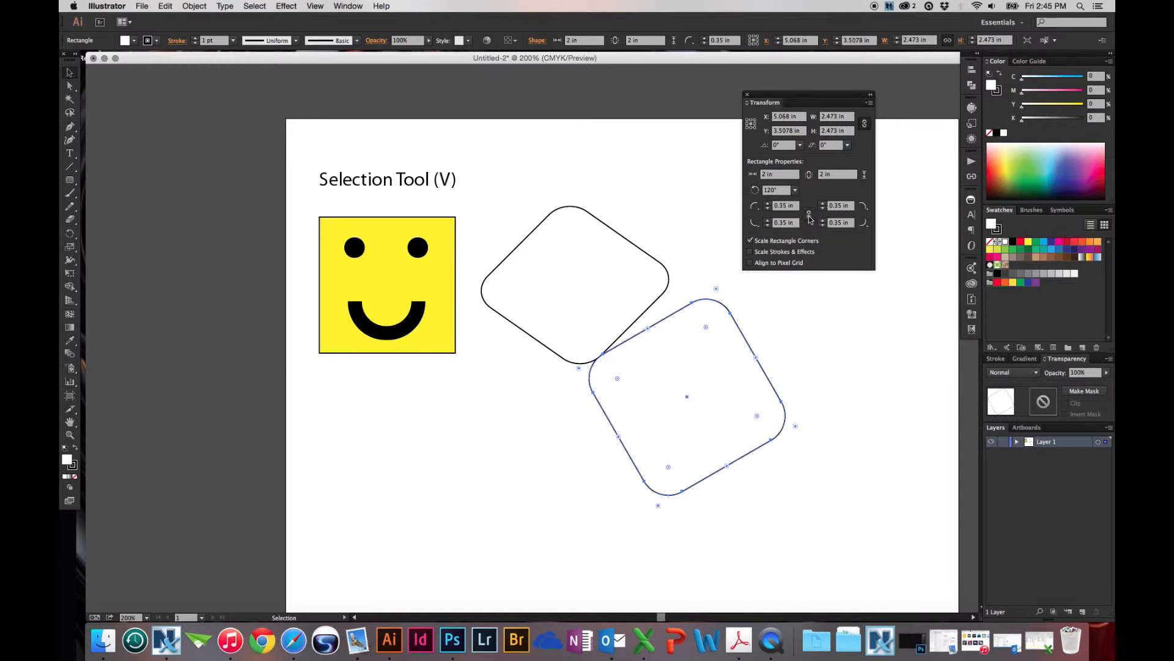
# Try the inverted round type on the rotated square's lowest corner and change that corner to Chamfer
pyautogui.click(753, 209)
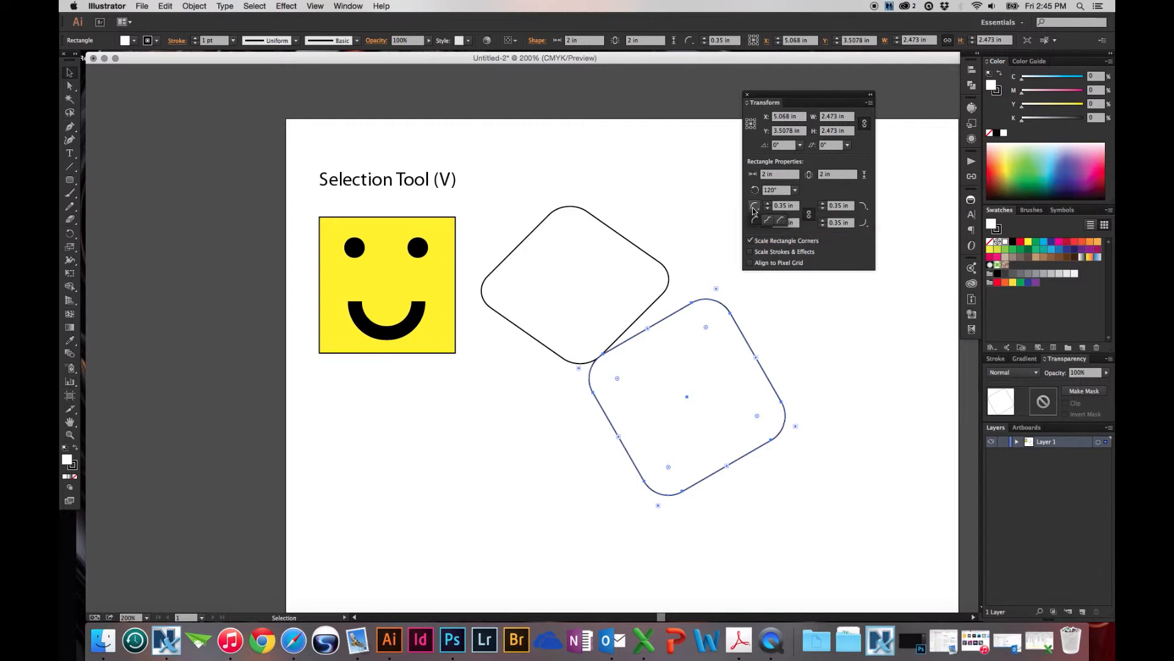
pyautogui.click(774, 220)
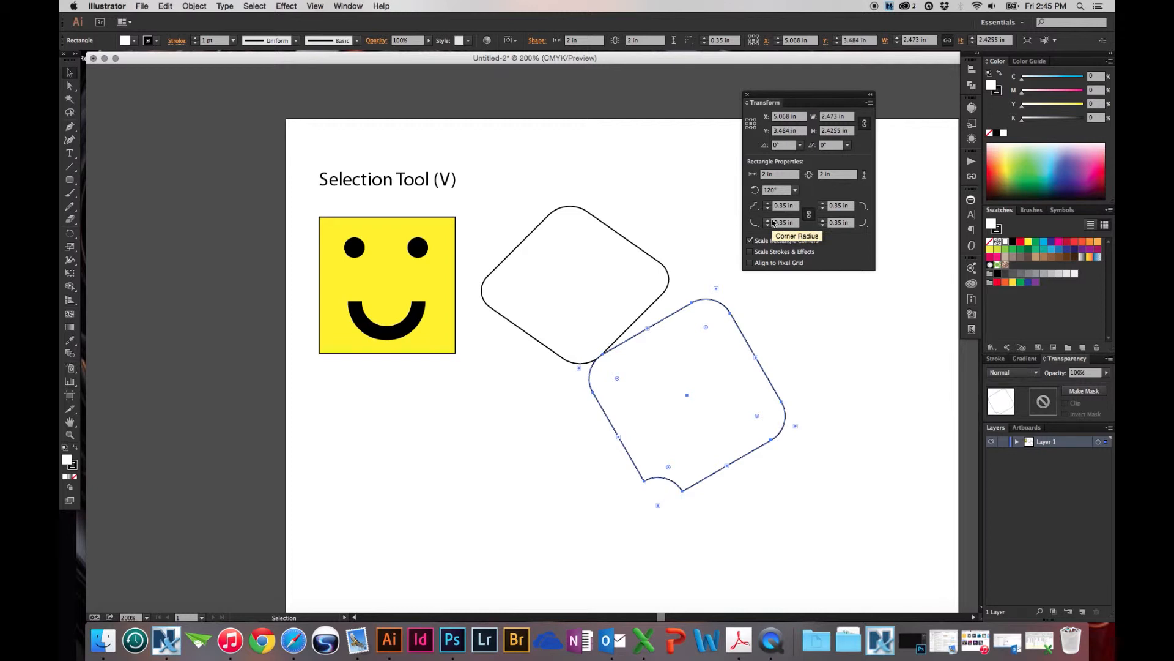
pyautogui.click(755, 208)
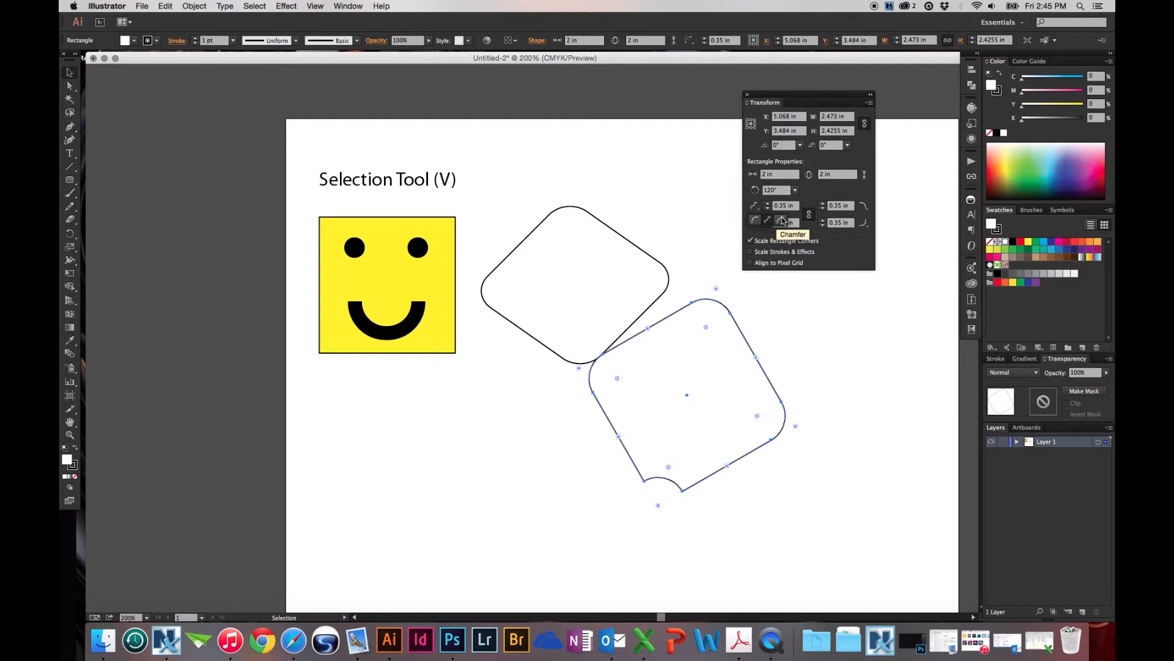
pyautogui.click(783, 221)
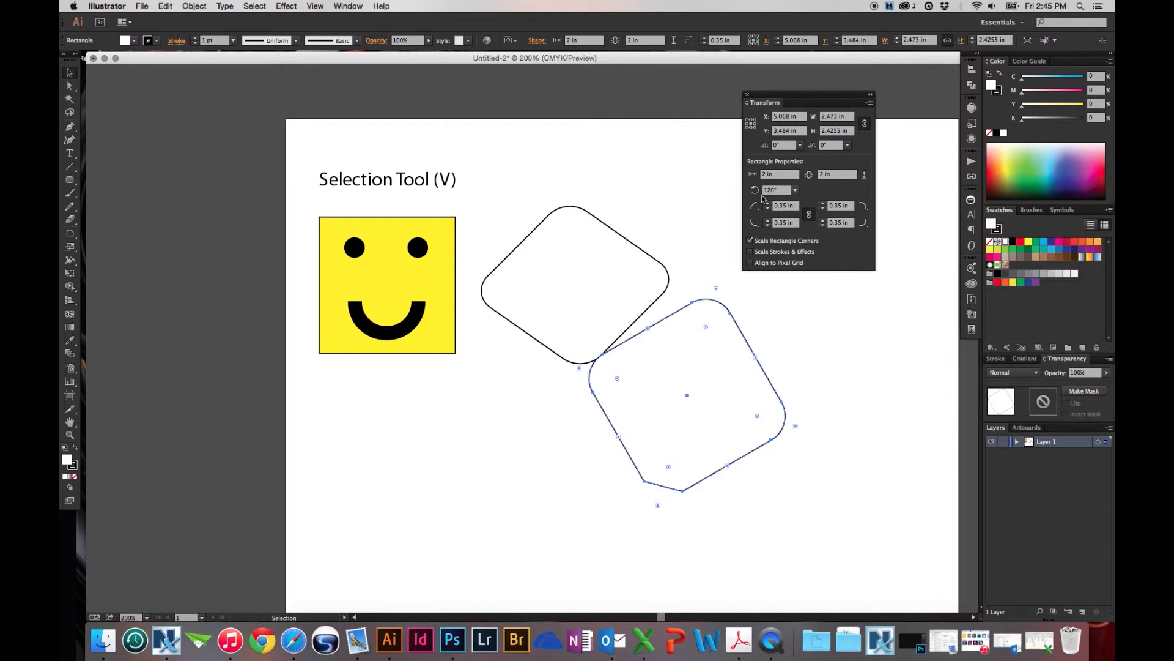
# Set the linked corner radii of the rotated square to 0.5 in
pyautogui.click(784, 206)
pyautogui.write('.5')
pyautogui.press('Tab')
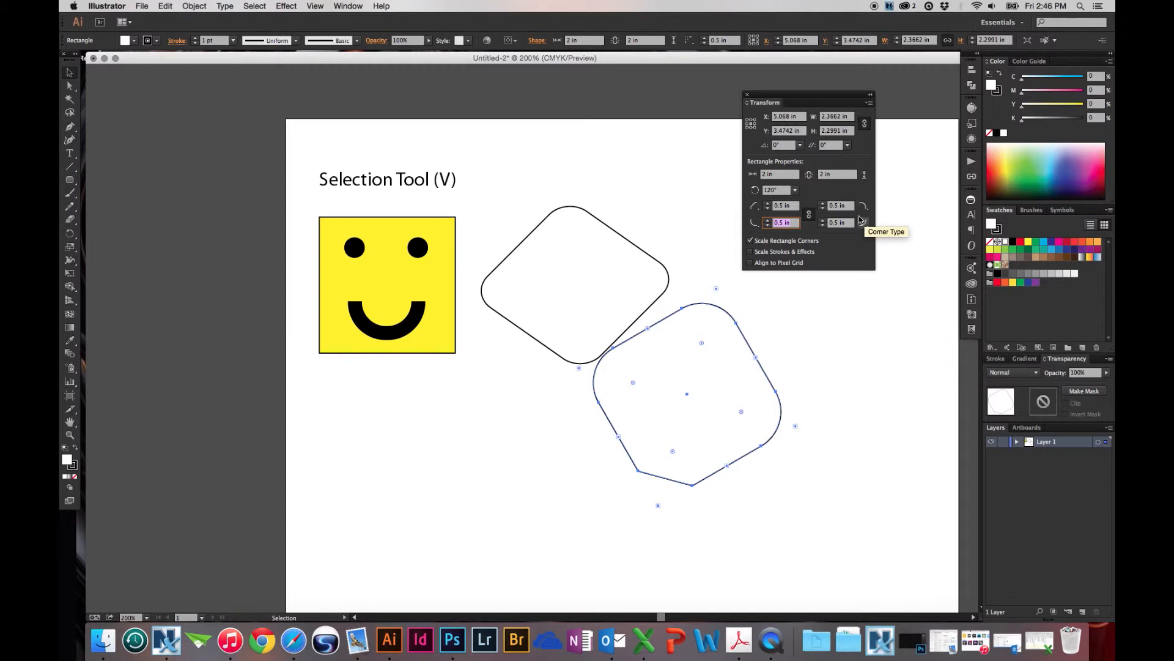
# Unlink the corner radii and set only the rotated square's uppermost corner to a 1 in radius
pyautogui.click(810, 216)
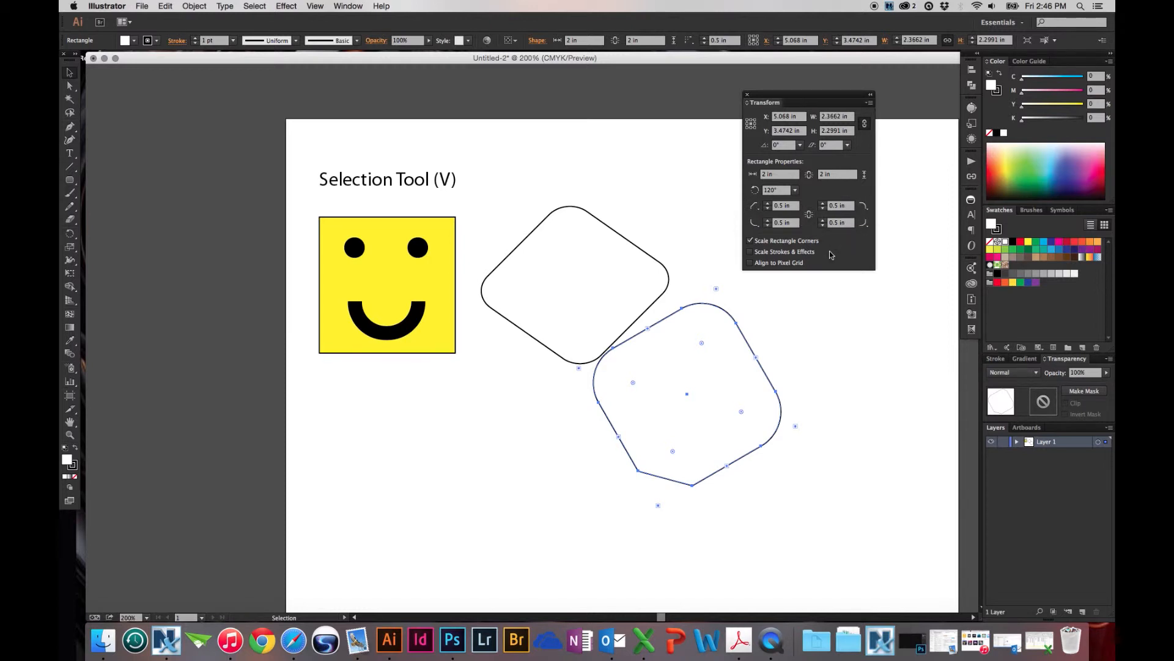
pyautogui.click(850, 223)
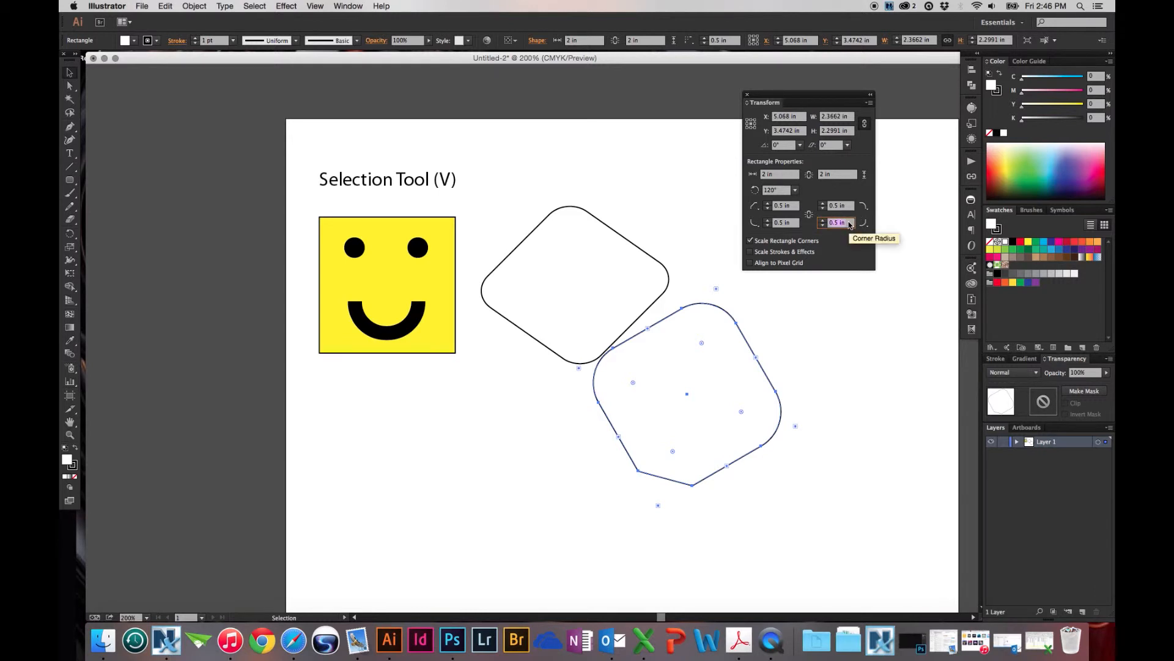
pyautogui.write('1')
pyautogui.press('Tab')
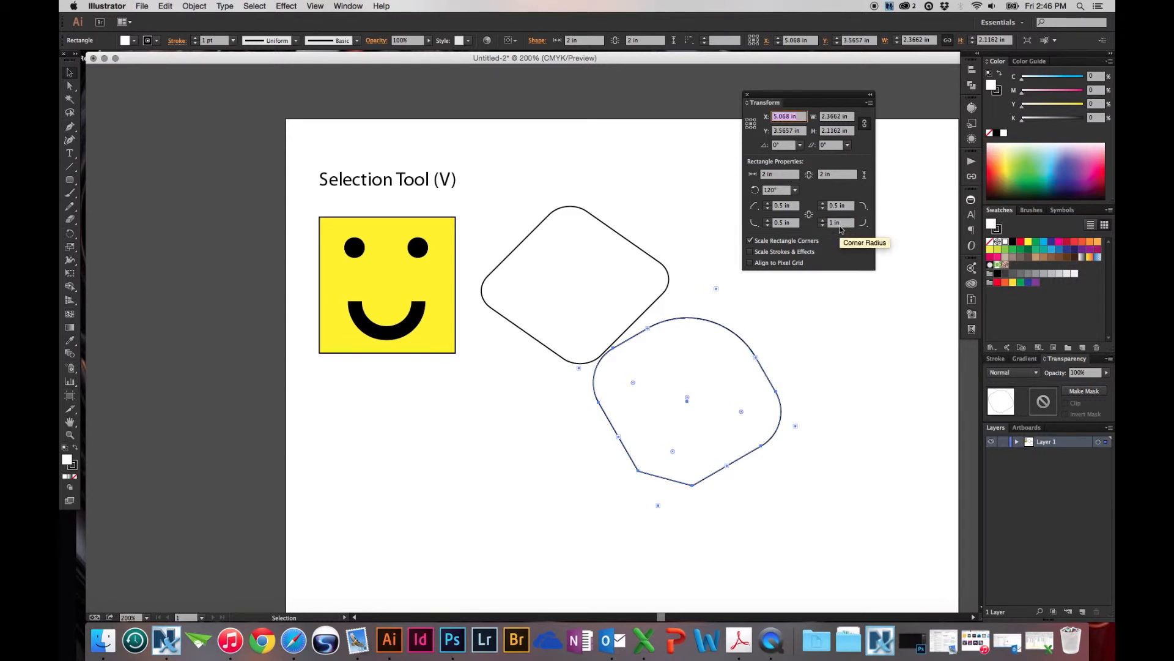
# Relink the corner radii and reduce them together to about 0.73 in at the uppermost corner and 0.23 in elsewhere
pyautogui.click(810, 215)
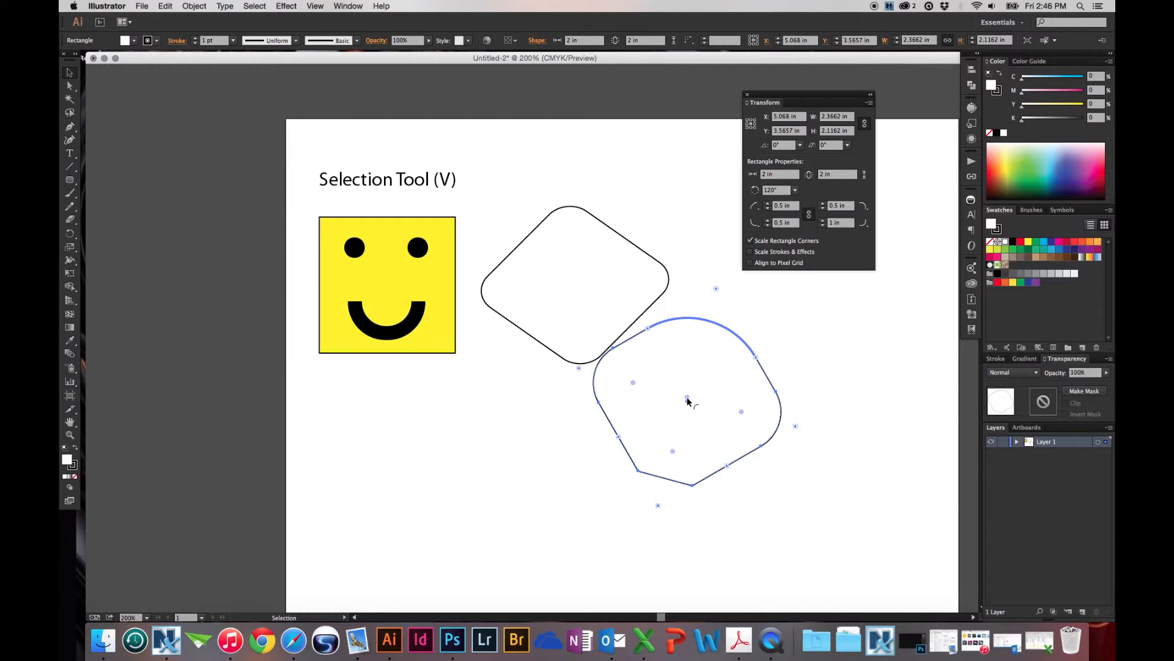
pyautogui.moveTo(687, 398); pyautogui.dragTo(702, 371)
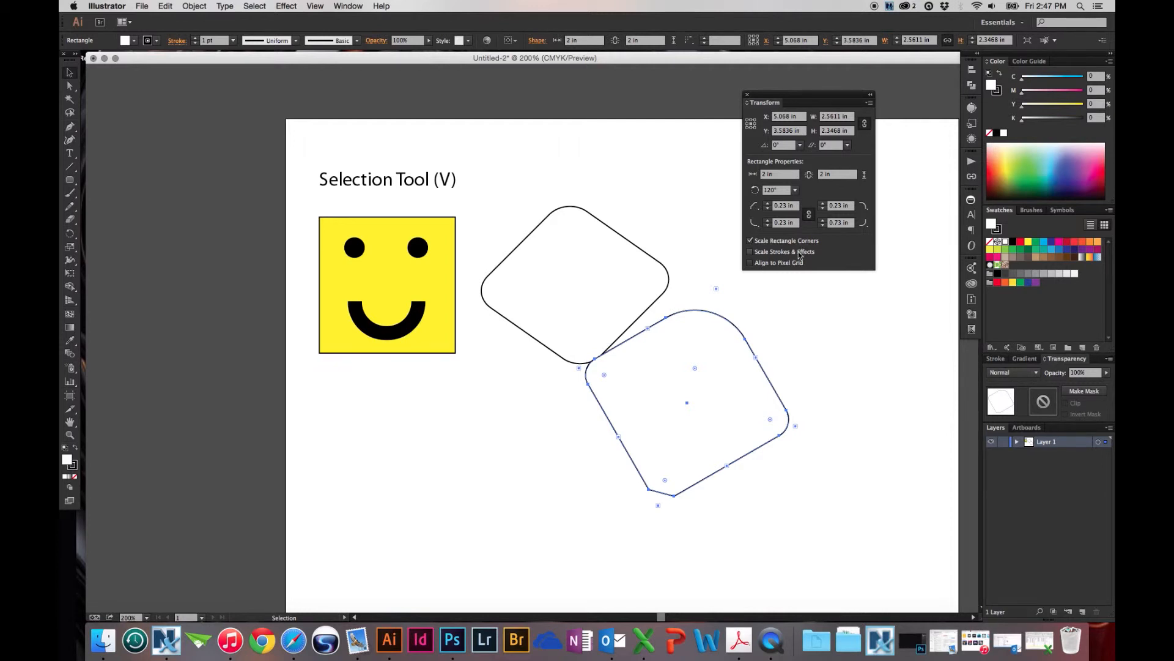
# Enable Scale Strokes & Effects, move the rotated square down and right, and enlarge it to about 4.88 by 4.9 in
pyautogui.click(749, 251)
pyautogui.moveTo(701, 336); pyautogui.dragTo(736, 372)
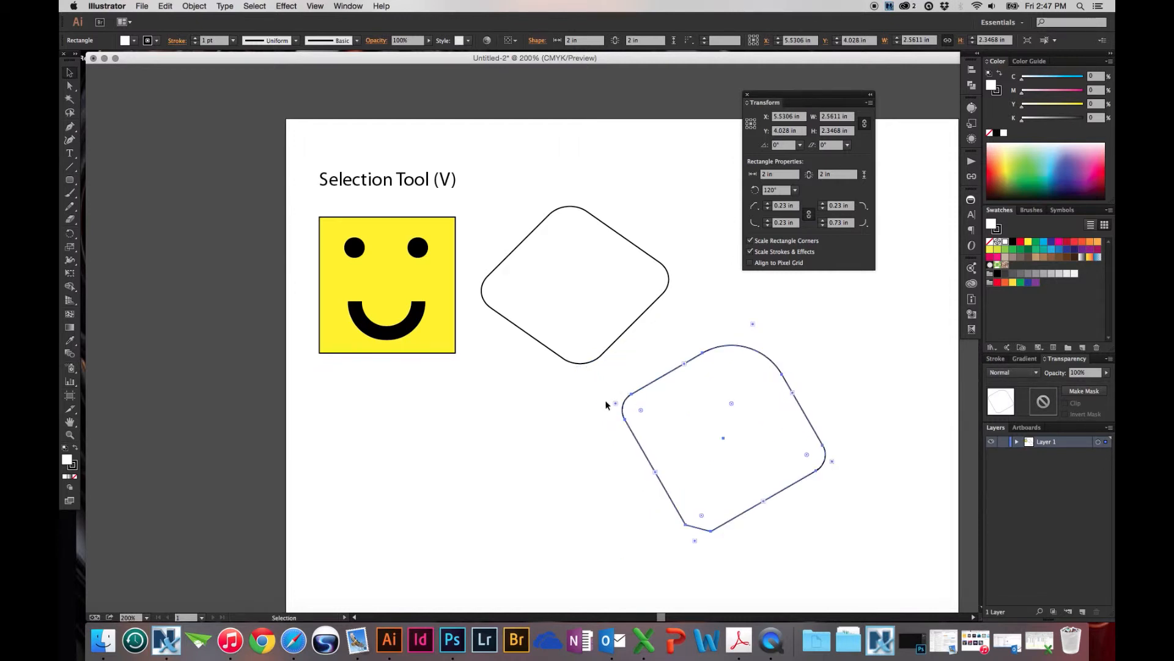
pyautogui.moveTo(617, 403); pyautogui.dragTo(306, 317)
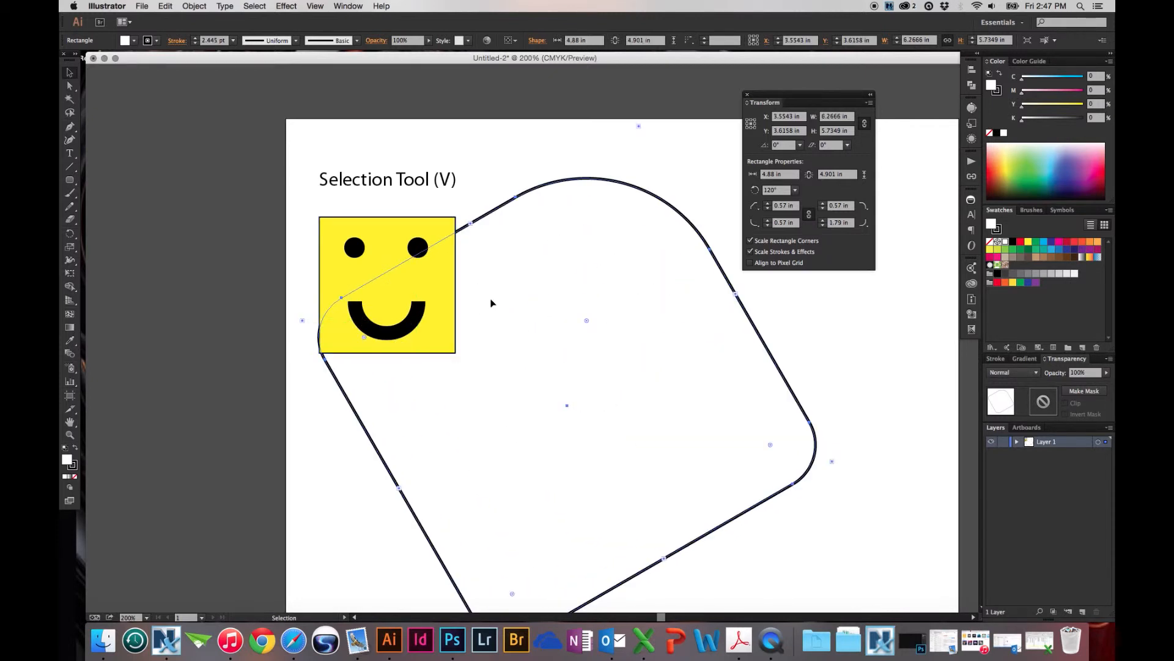
# Apply a Drop Shadow to the rotated square with Multiply mode, 75% opacity, 0.1 in offsets and 0.07 in blur
pyautogui.click(252, 5)
pyautogui.moveTo(279, 5)
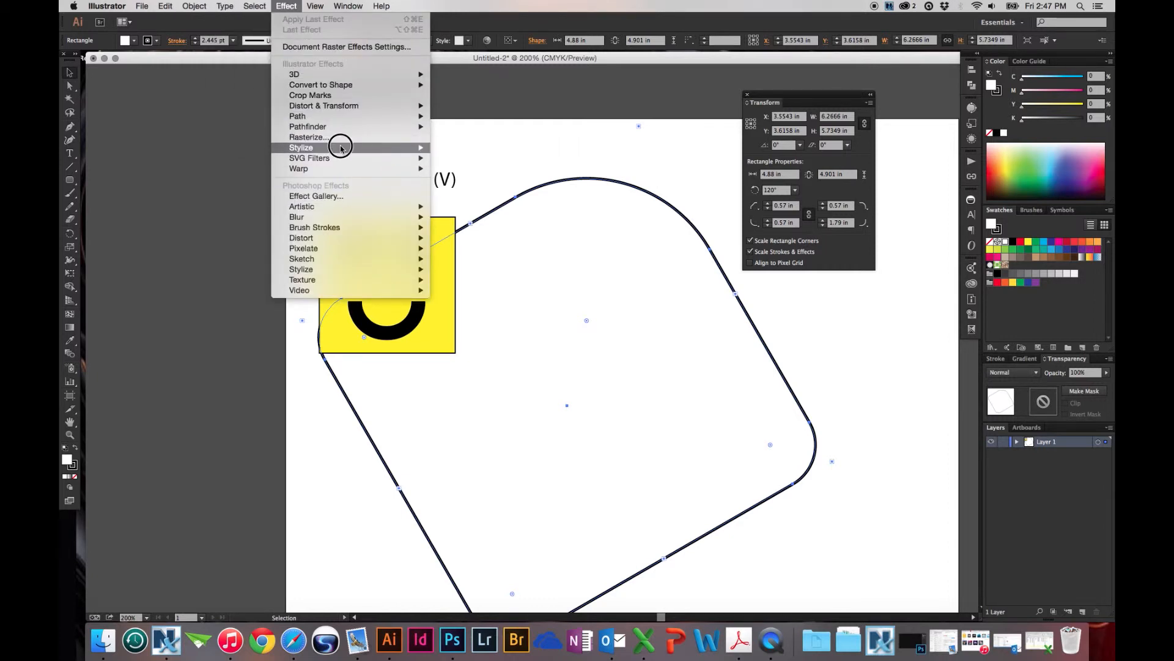
pyautogui.moveTo(301, 153)
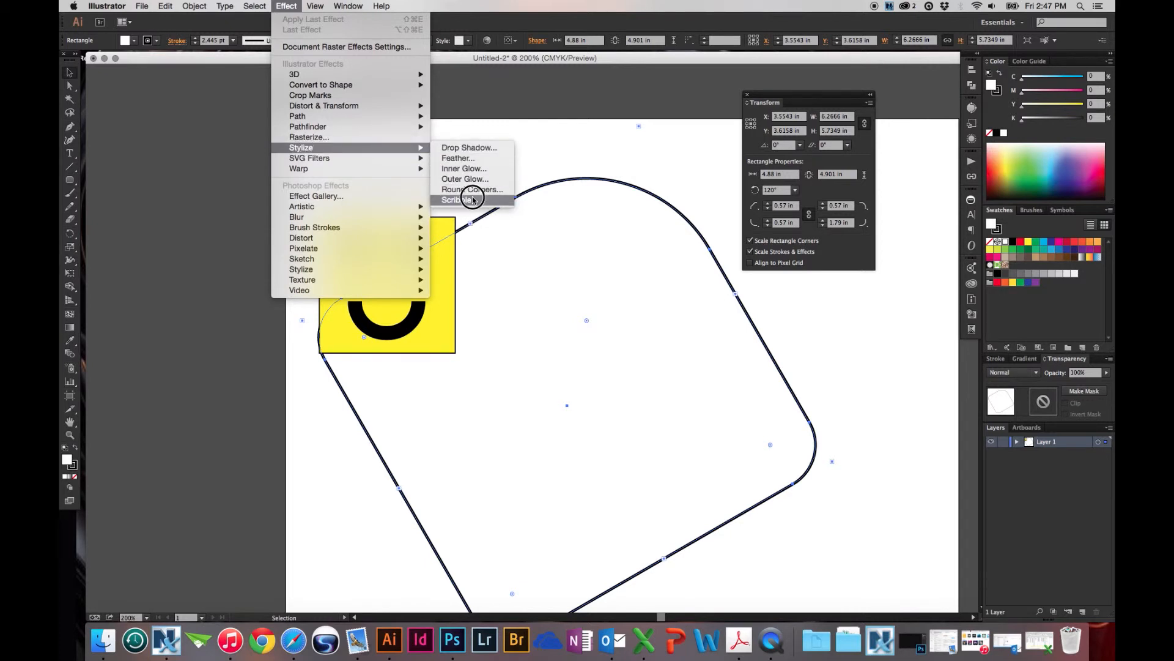
pyautogui.click(468, 149)
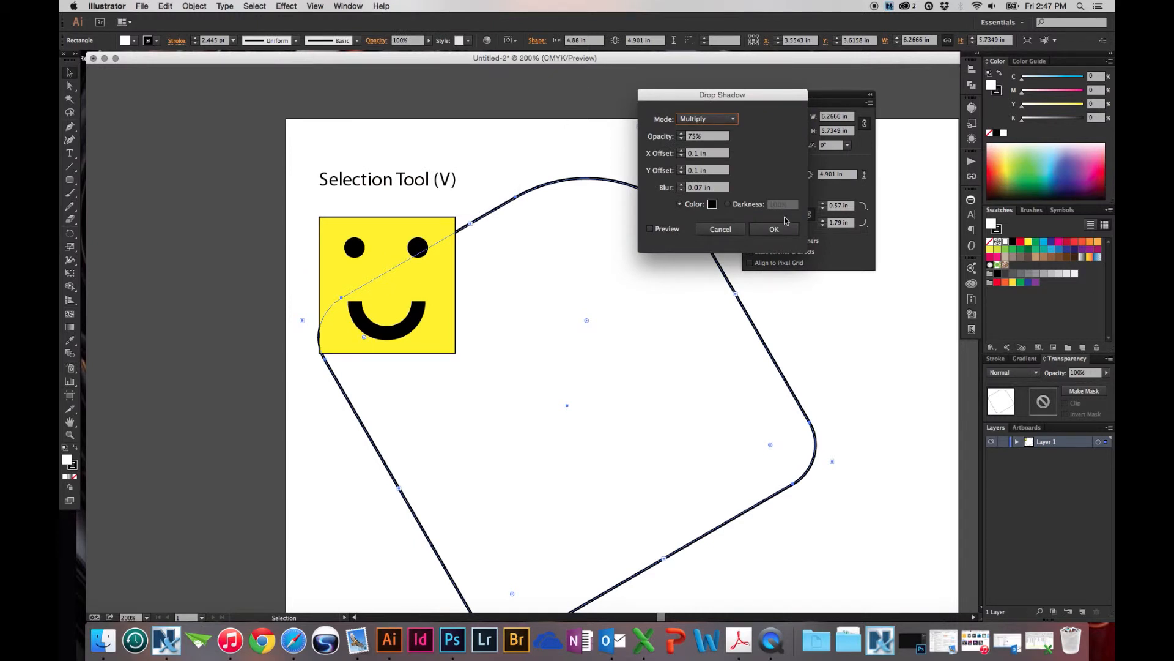
pyautogui.click(775, 229)
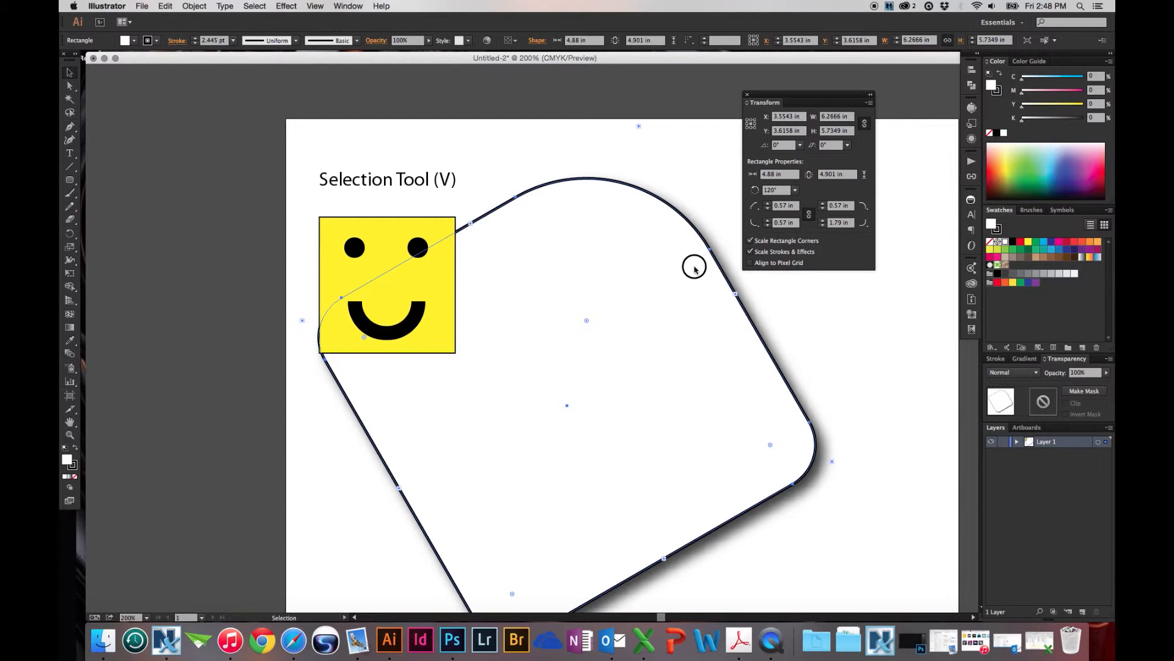
# Scale the shadowed shape down to about 2.57 by 3.18 in and round all its corners to about 0.49 in
pyautogui.moveTo(641, 128); pyautogui.dragTo(591, 406)
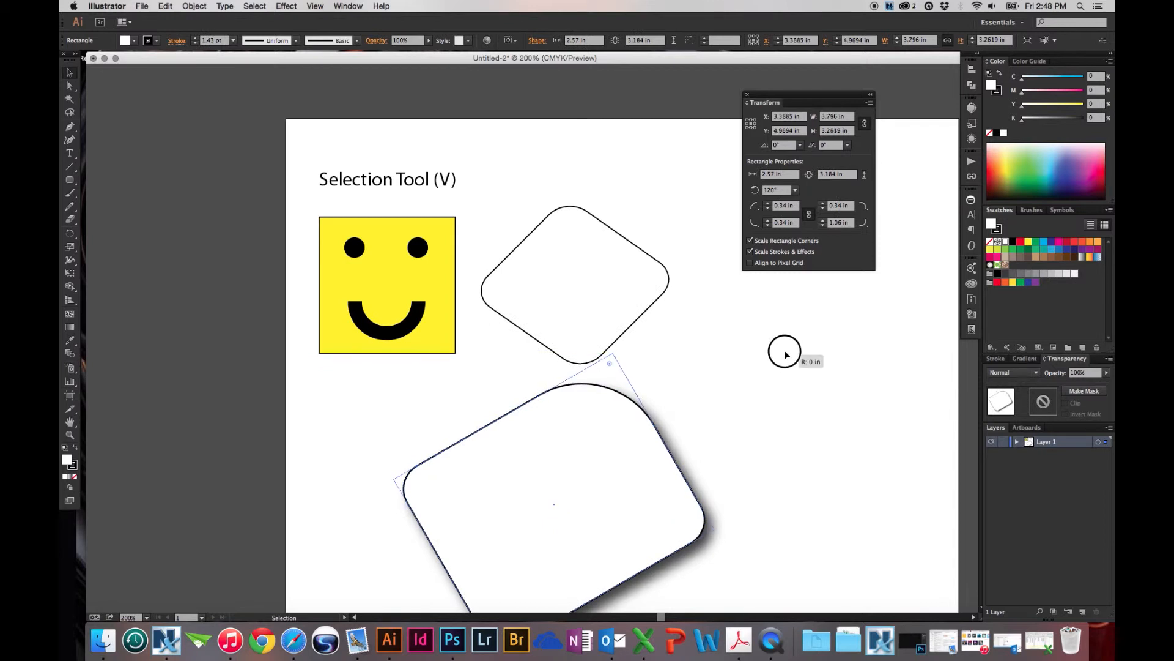
pyautogui.moveTo(786, 352); pyautogui.dragTo(786, 352)
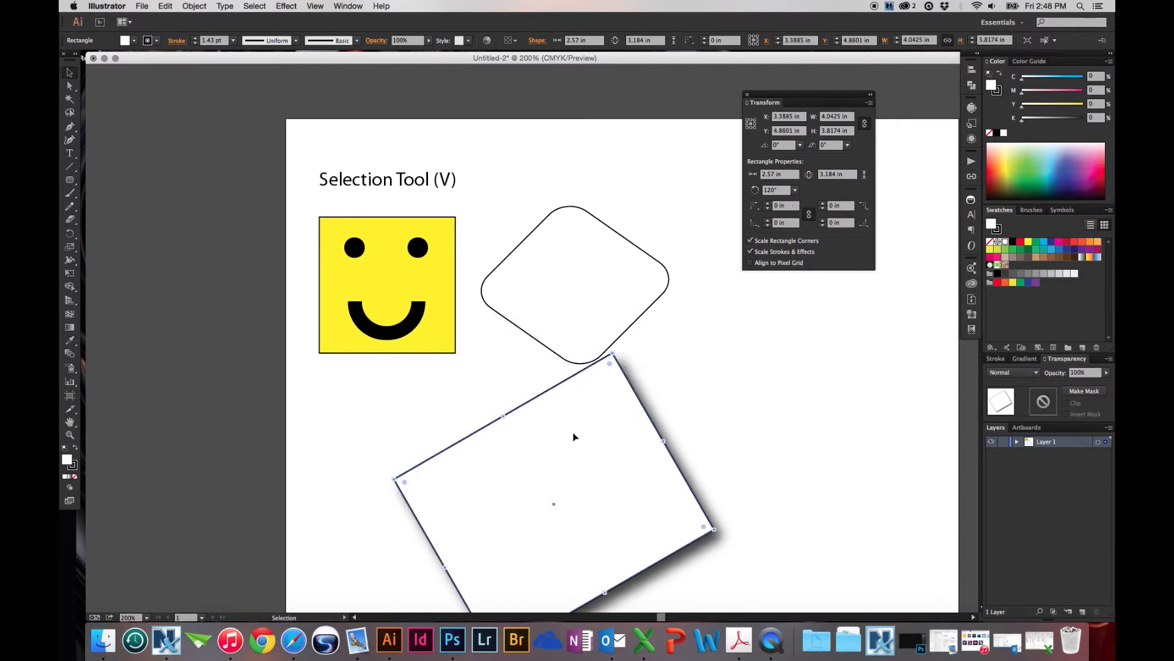
pyautogui.moveTo(611, 367); pyautogui.dragTo(596, 409)
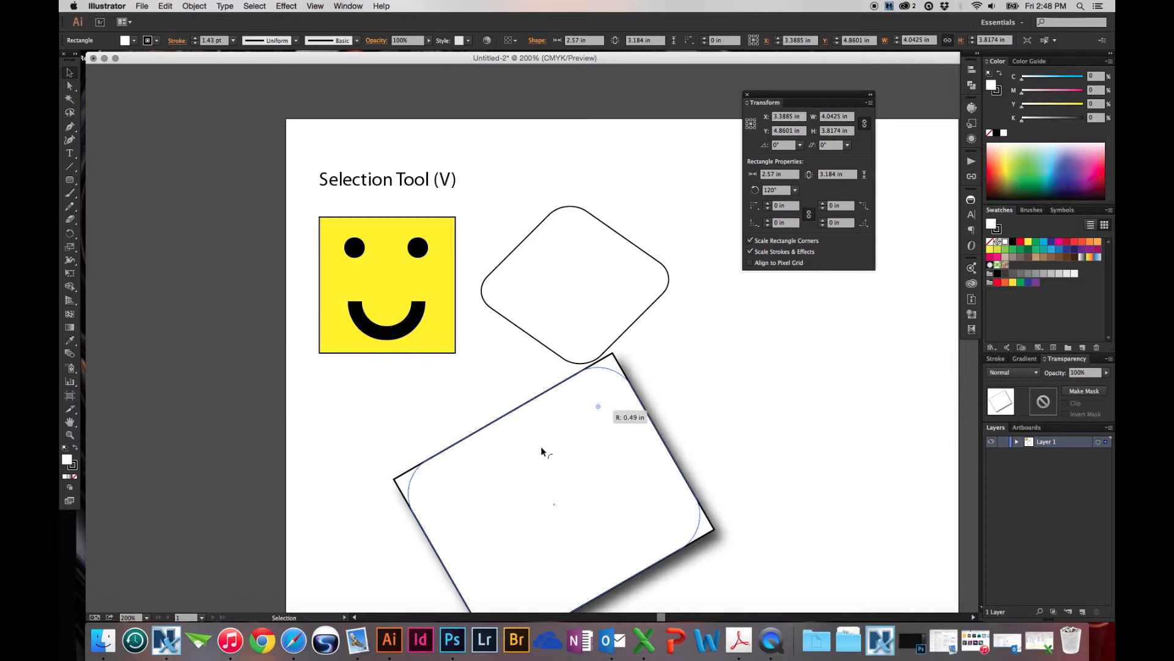
# Move the shadowed shape up and right, and enlarge it to about 3.42 by 4.06 in with Scale Rectangle Corners disabled
pyautogui.moveTo(537, 447); pyautogui.dragTo(765, 368)
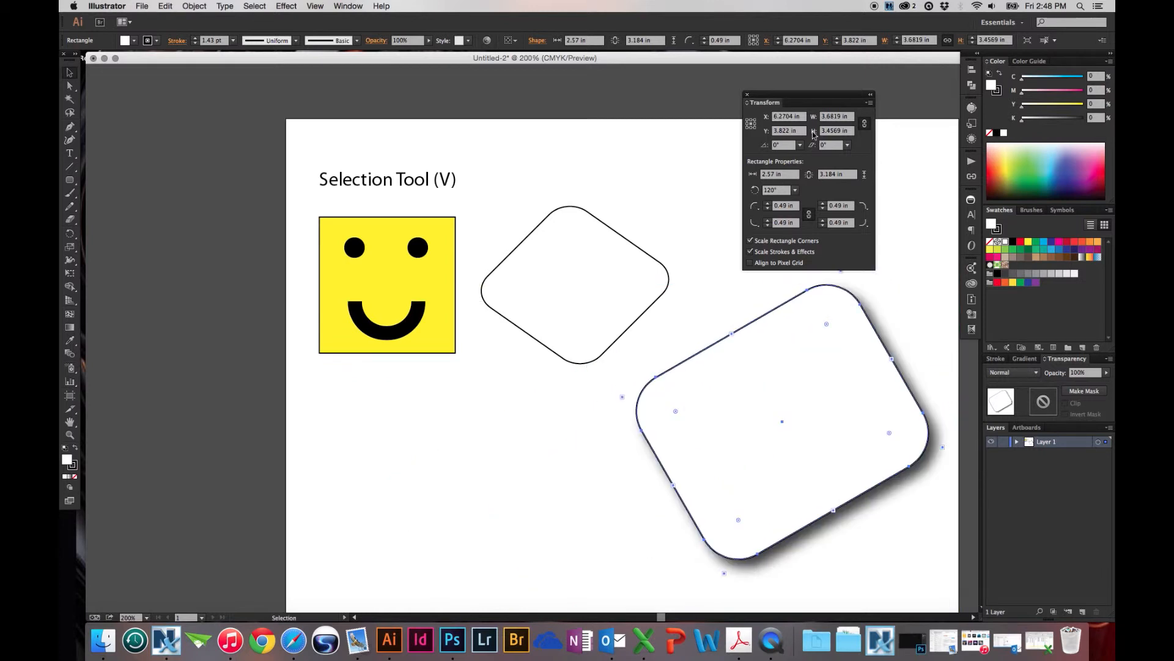
pyautogui.click(750, 241)
pyautogui.moveTo(624, 398)
pyautogui.mouseDown()
pyautogui.moveTo(526, 370)
pyautogui.moveTo(615, 387)
pyautogui.mouseUp()
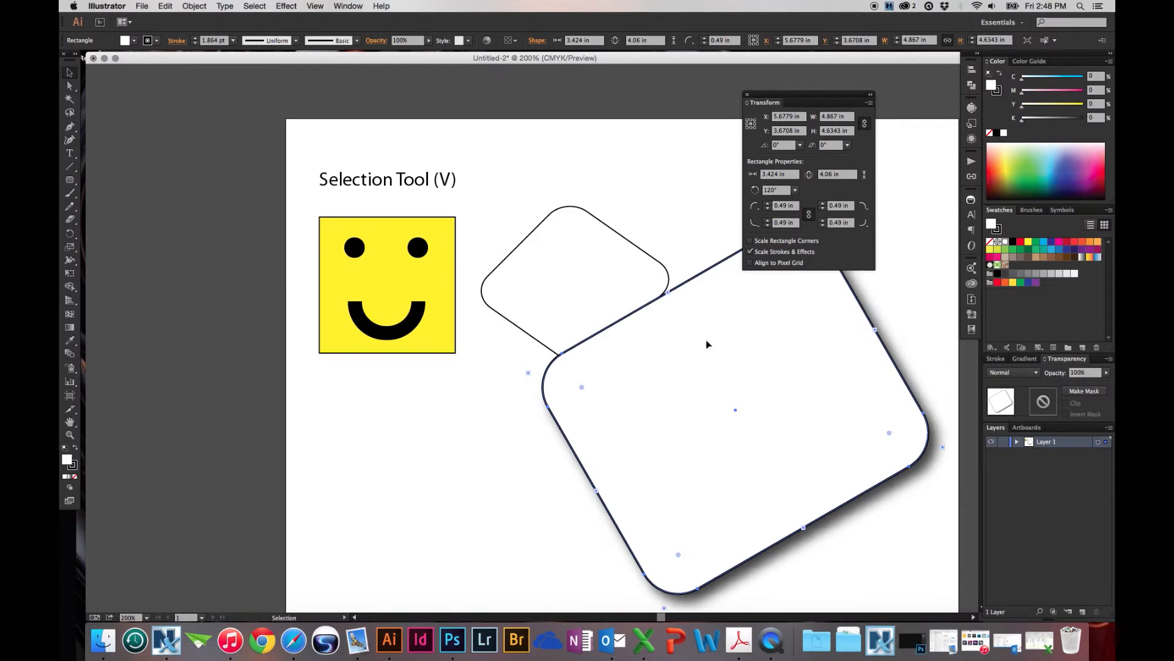
# Re-enable Scale Rectangle Corners and delete both the shadowed shape and the smaller rounded diamond
pyautogui.click(751, 241)
pyautogui.press('Delete')
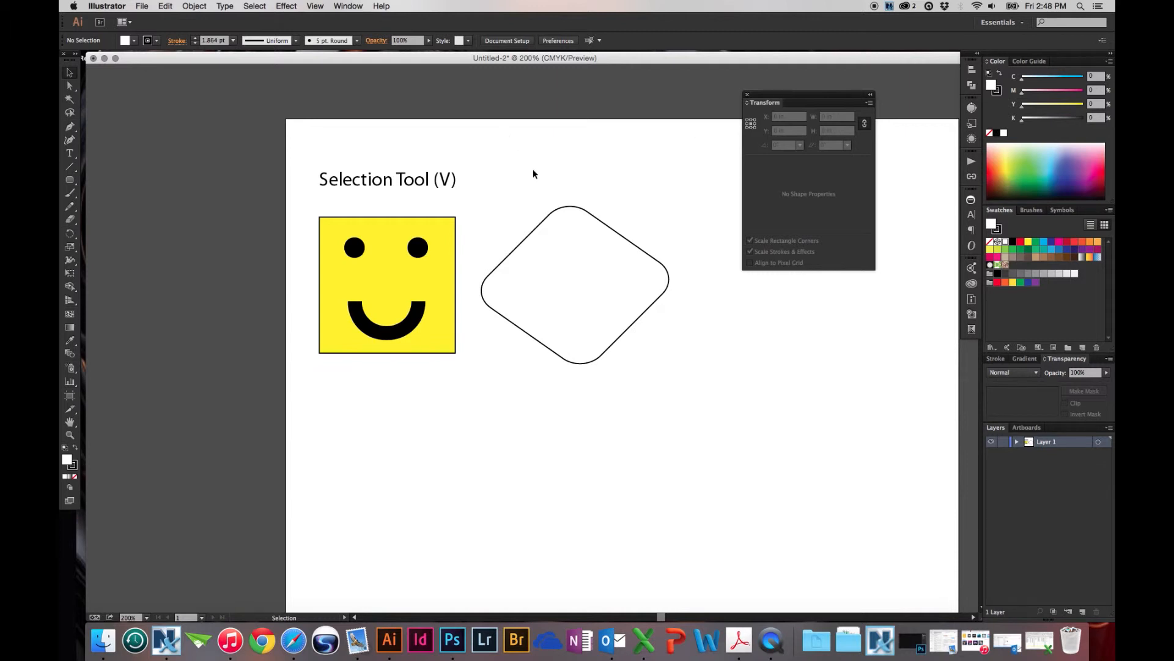
pyautogui.click(591, 263)
pyautogui.press('Delete')
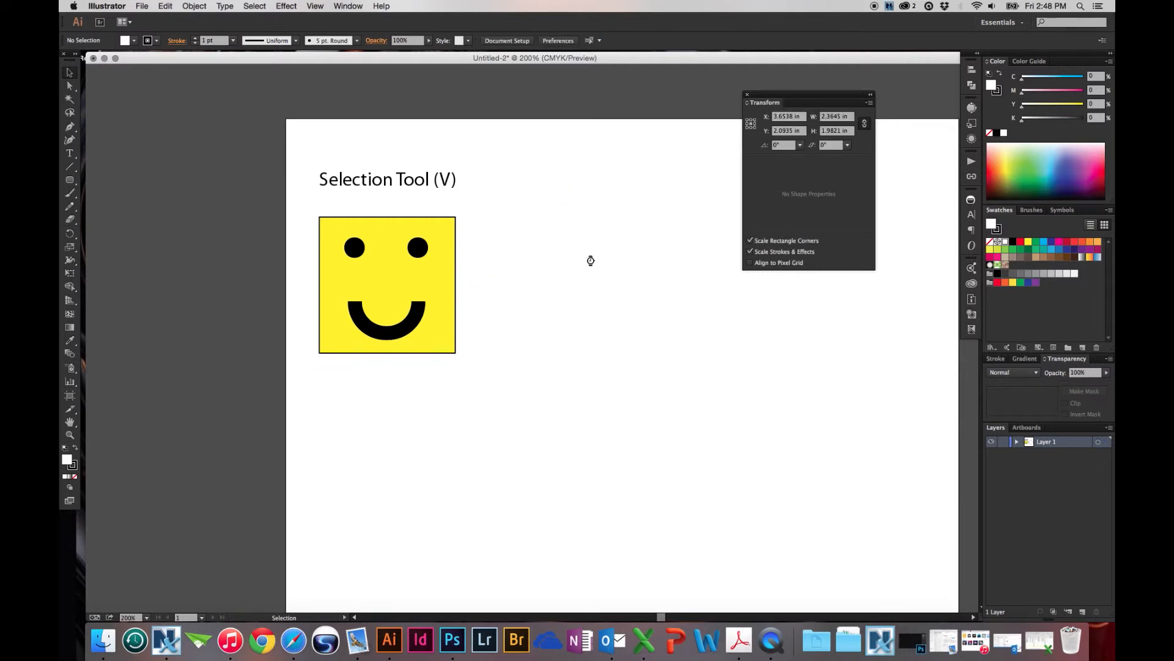
# Turn off Align to Pixel Grid for the smiley face group and inspect its upper-left corner up close
pyautogui.moveTo(595, 269); pyautogui.dragTo(685, 277)
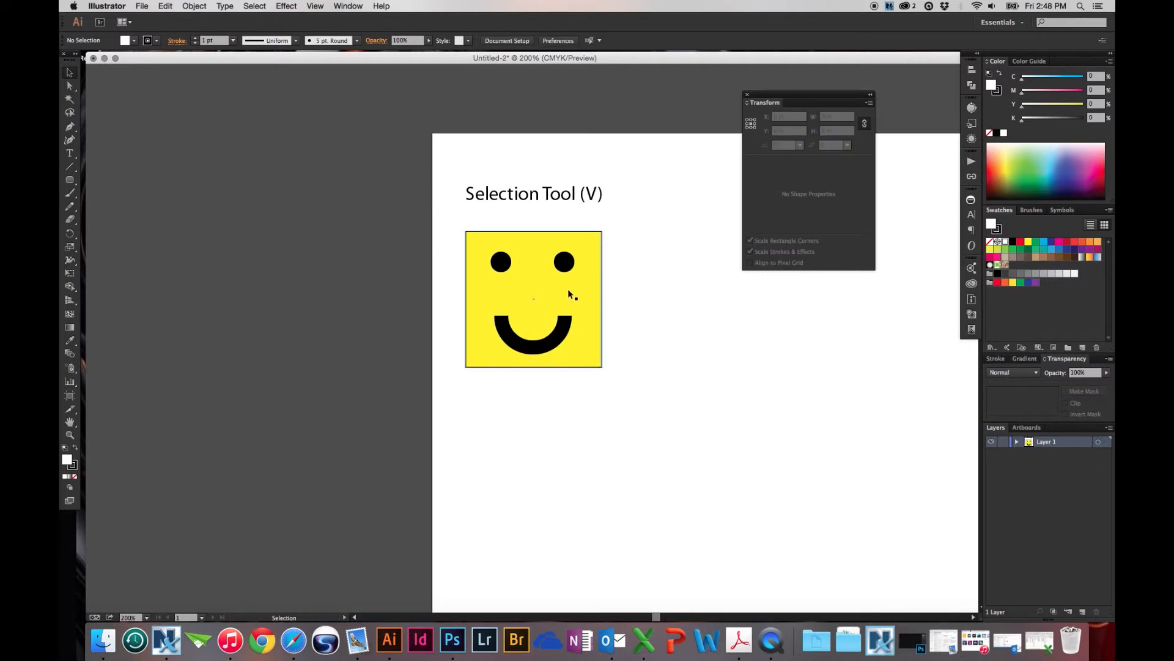
pyautogui.click(567, 289)
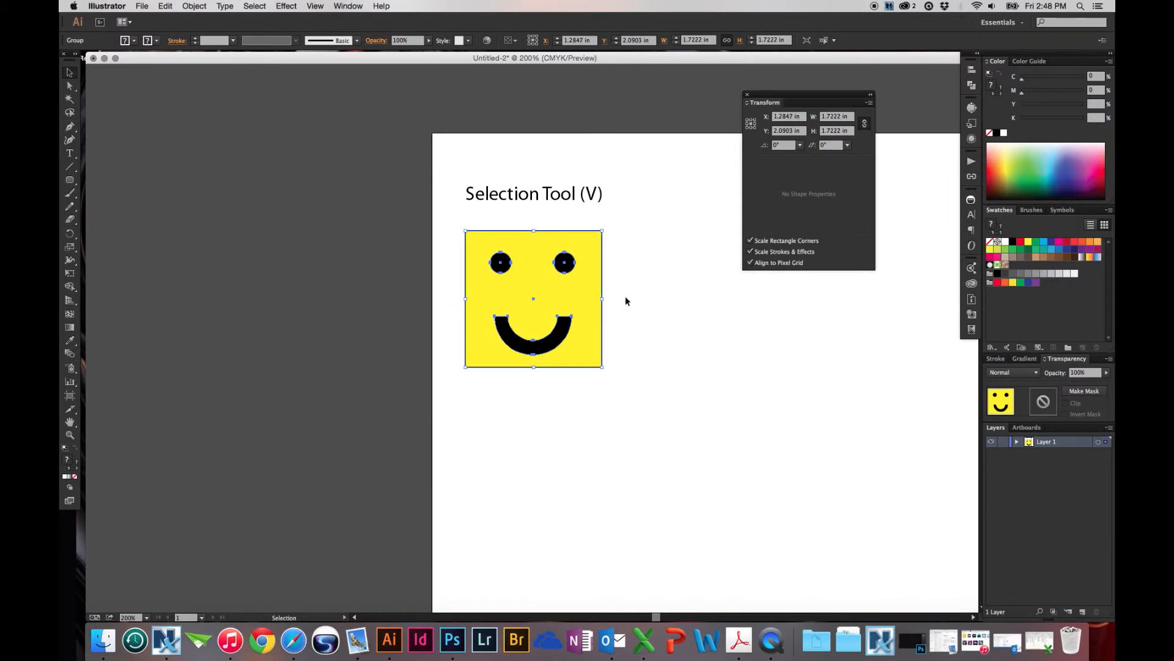
pyautogui.click(753, 263)
pyautogui.press('z')
pyautogui.moveTo(433, 217); pyautogui.dragTo(512, 283)
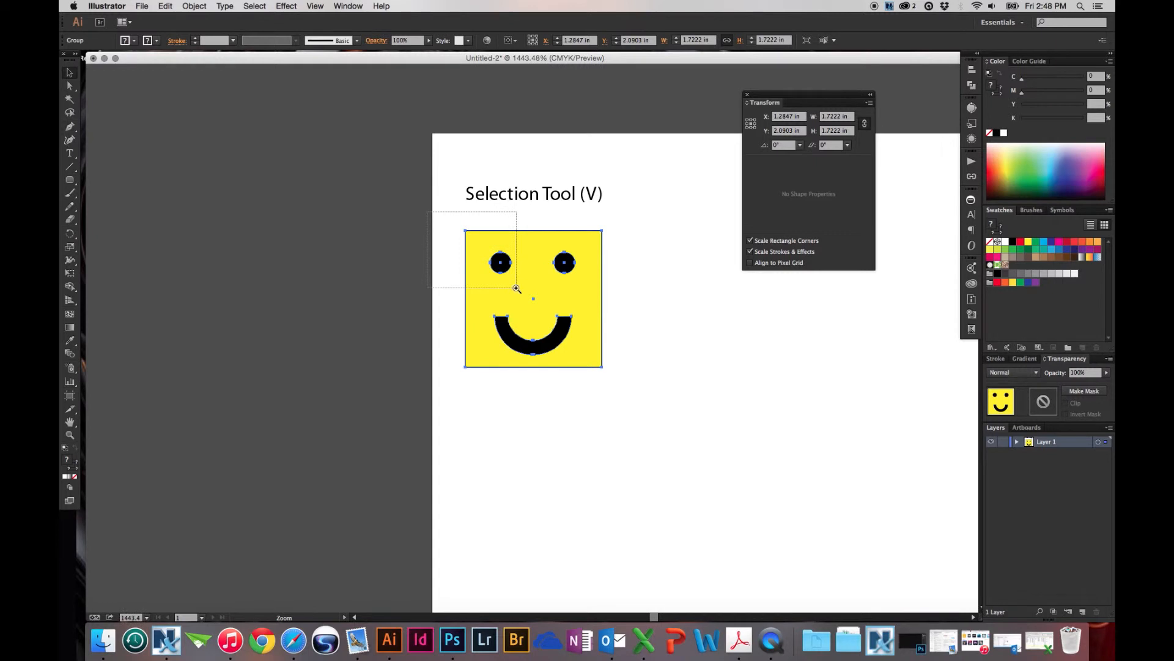
pyautogui.press('v')
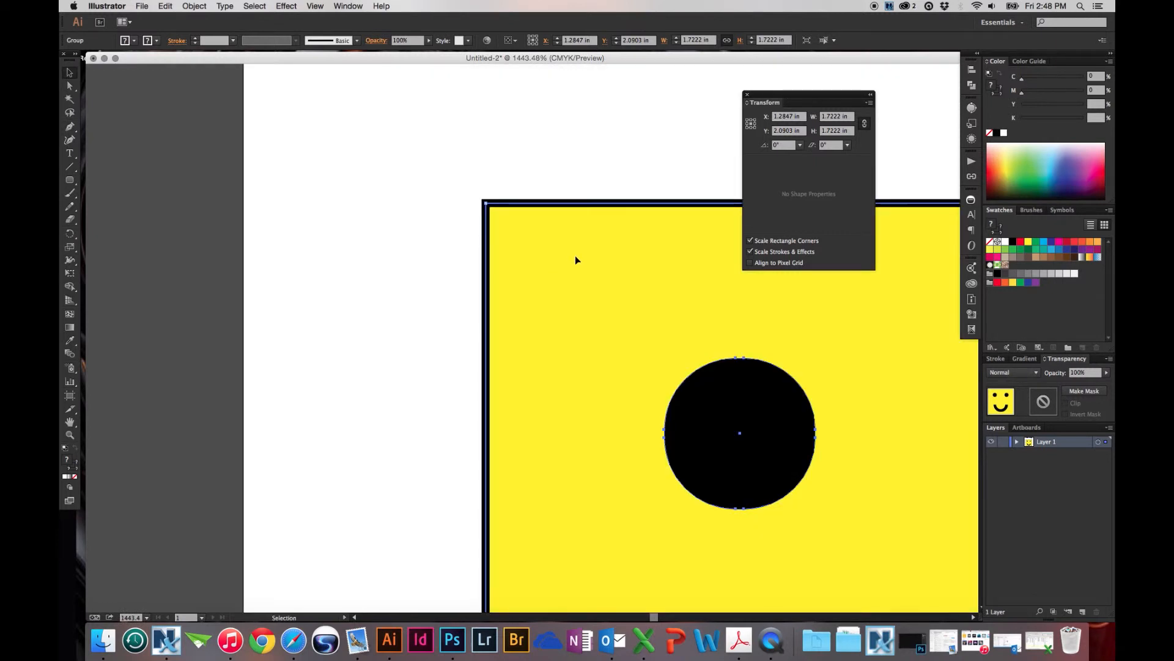
pyautogui.click(516, 152)
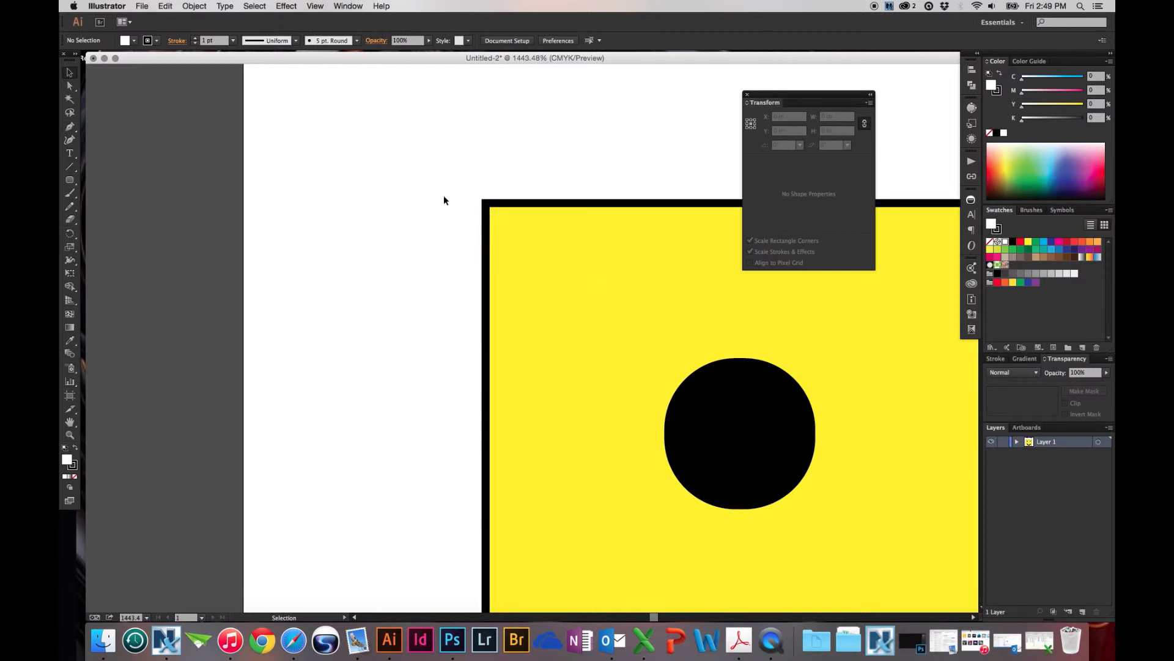
# Expand Layer 1 and the smiley group, and select only the yellow square behind the face
pyautogui.press('super+minus')
pyautogui.press('super+minus')
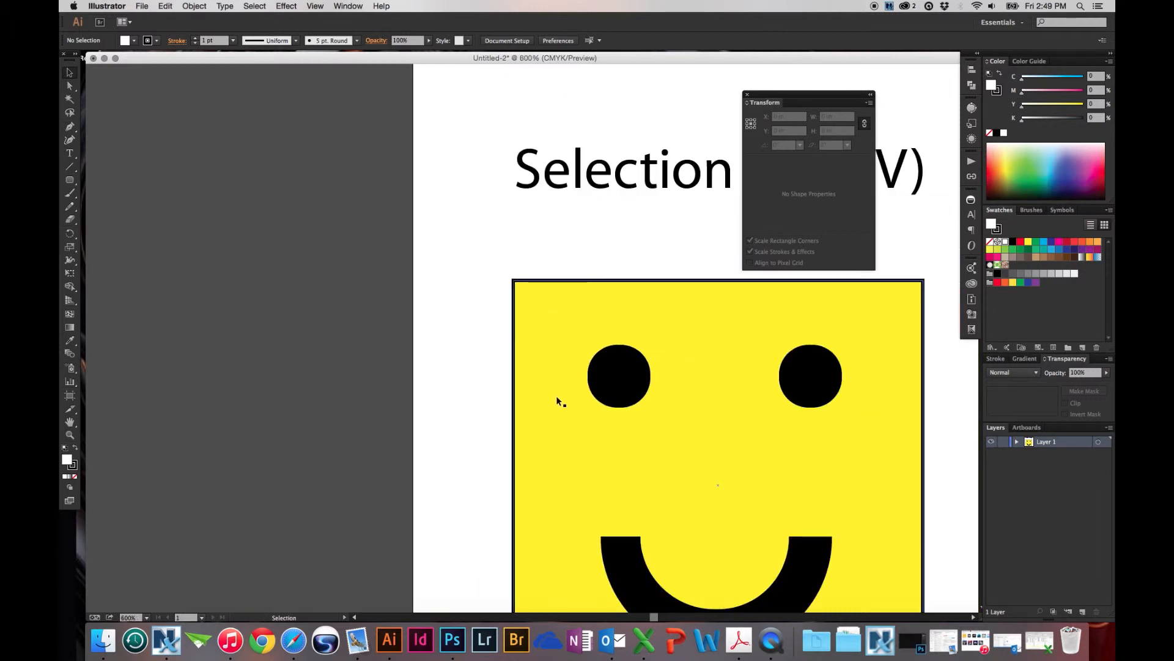
pyautogui.click(556, 395)
pyautogui.moveTo(690, 407); pyautogui.dragTo(533, 301)
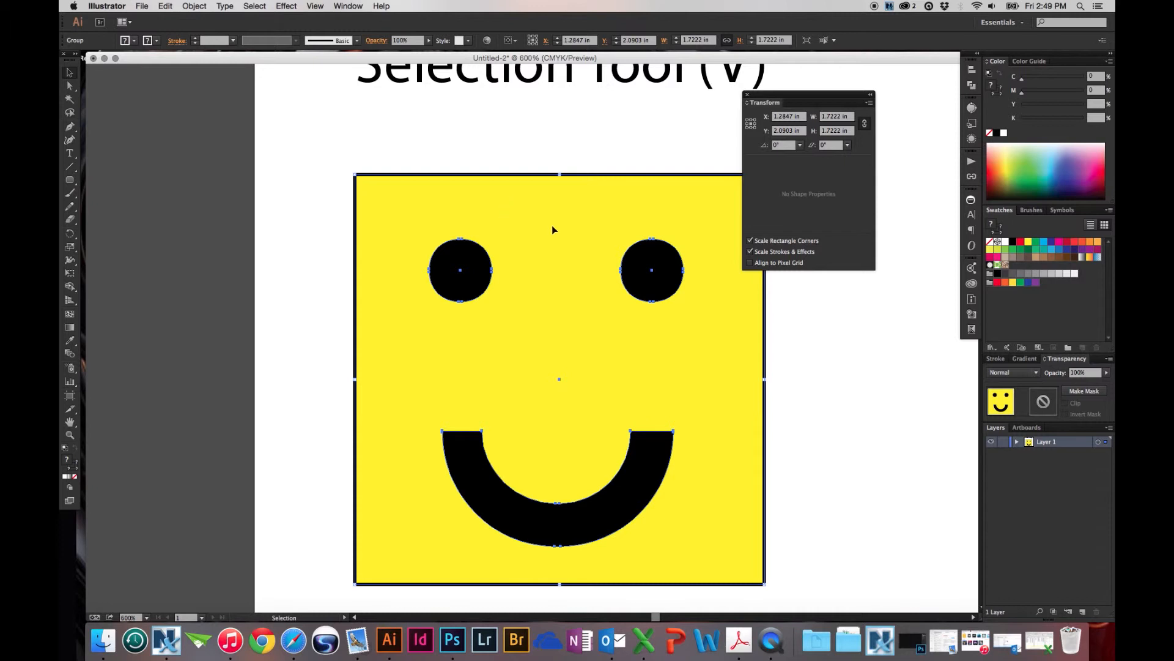
pyautogui.click(1018, 441)
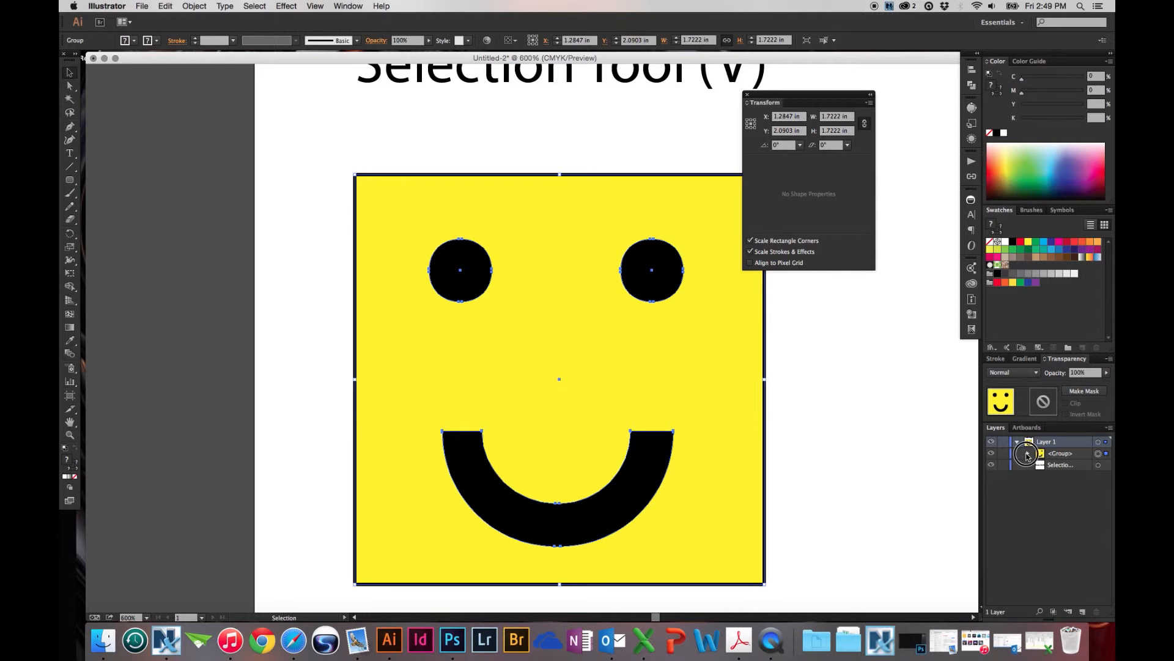
pyautogui.click(1027, 455)
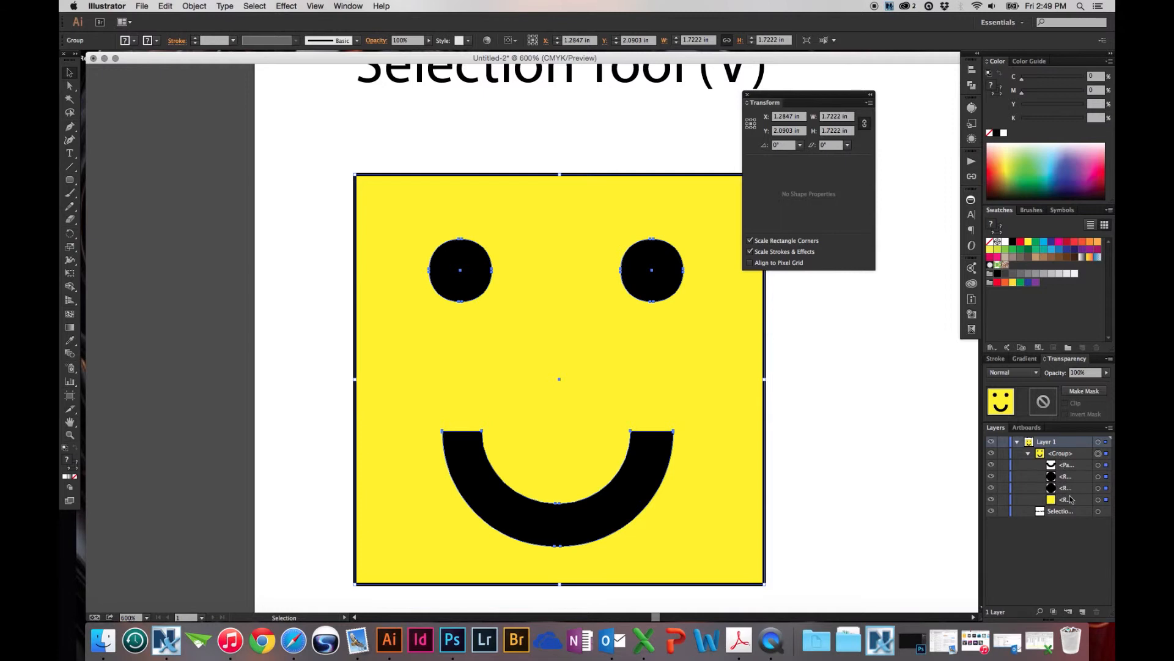
pyautogui.click(1107, 500)
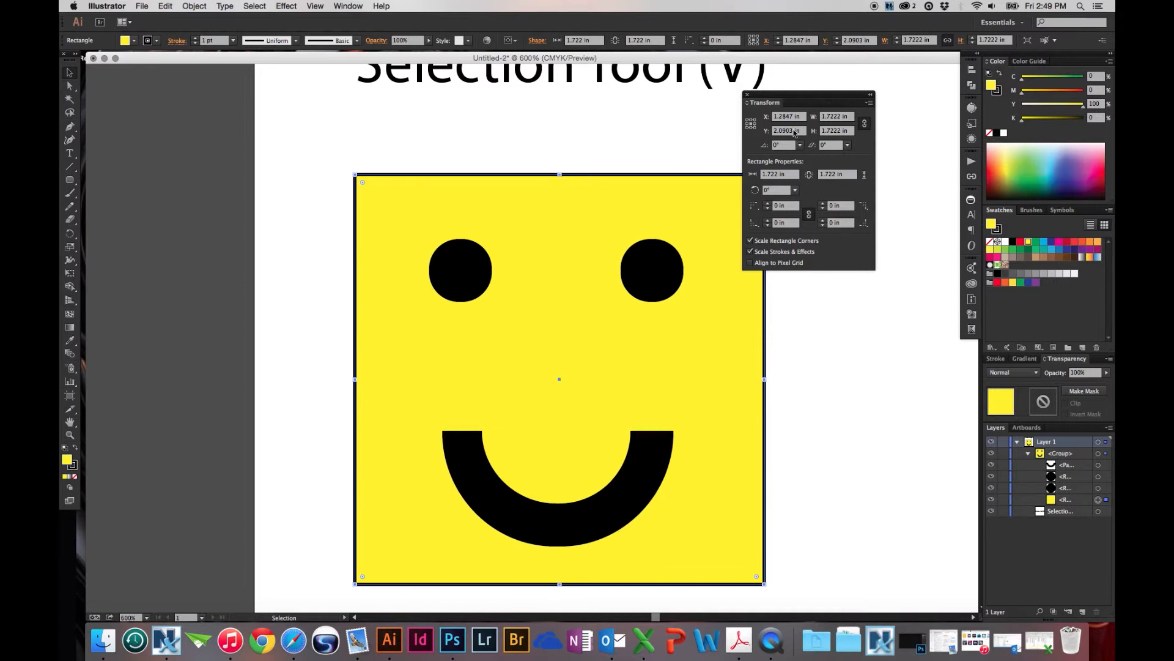
# Set the linked corner radii of the yellow square to 0.25 in
pyautogui.click(842, 206)
pyautogui.press('BackSpace')
pyautogui.write('.25')
pyautogui.press('Return')
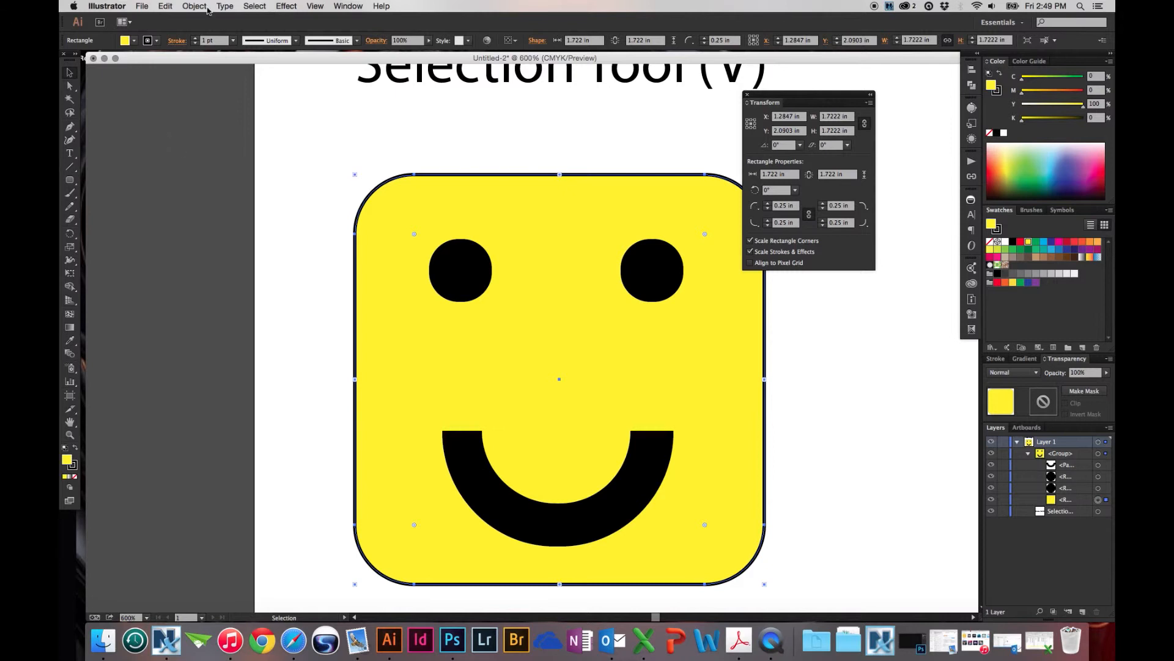
# Turn on Pixel Preview for the document
pyautogui.click(285, 6)
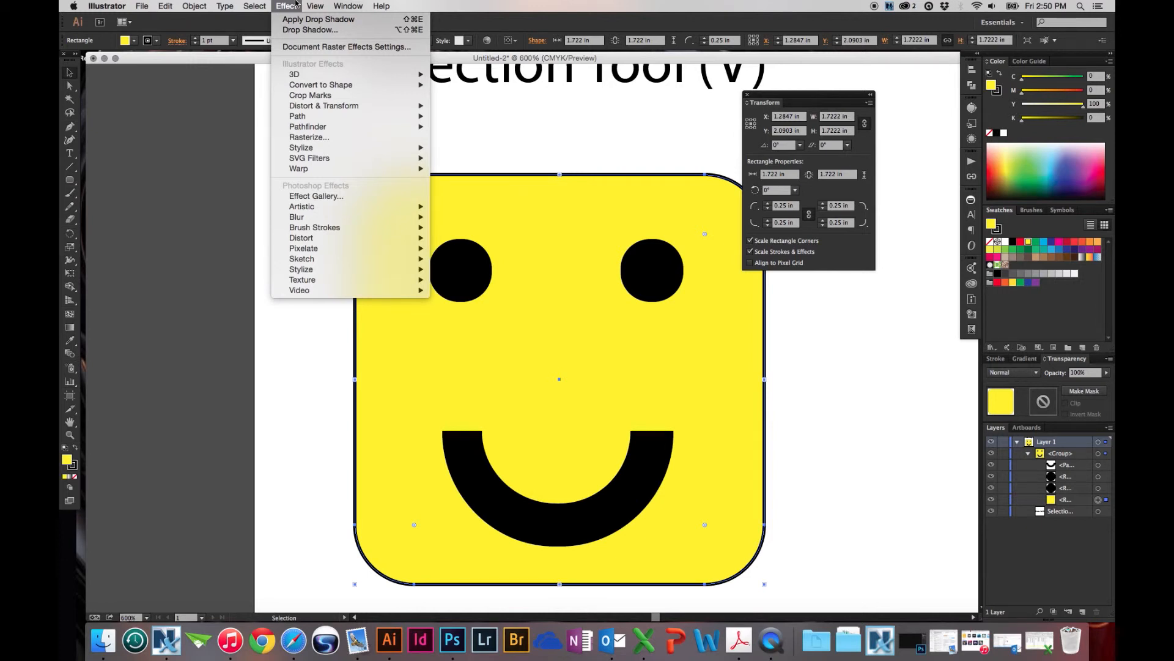
pyautogui.moveTo(312, 6)
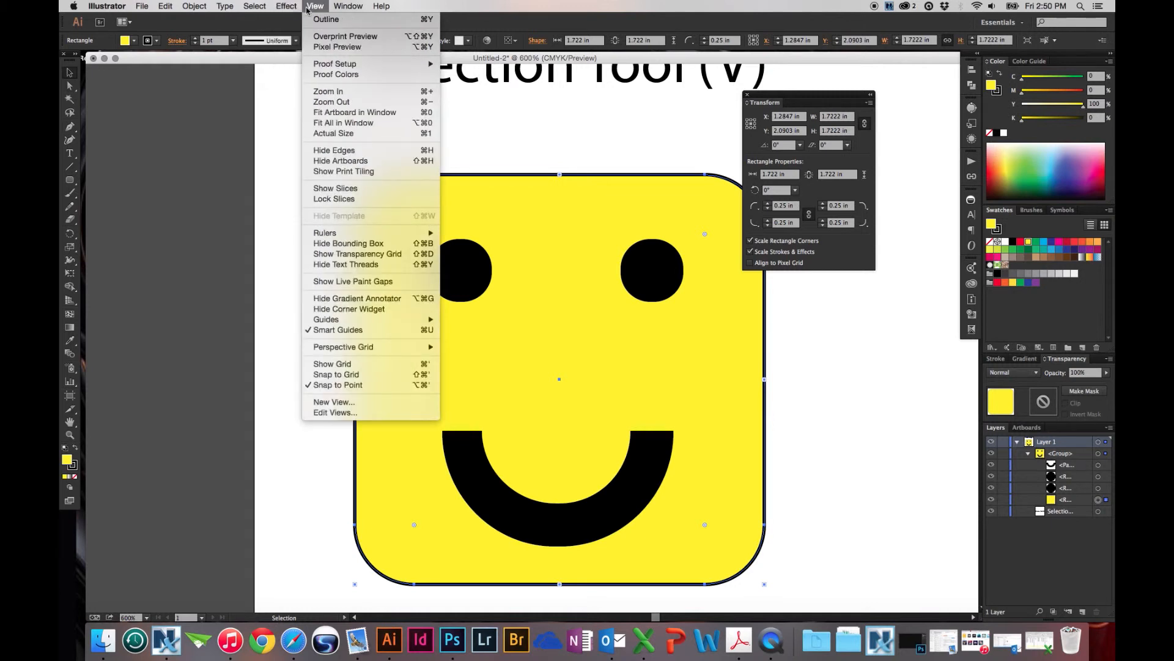
pyautogui.click(319, 5)
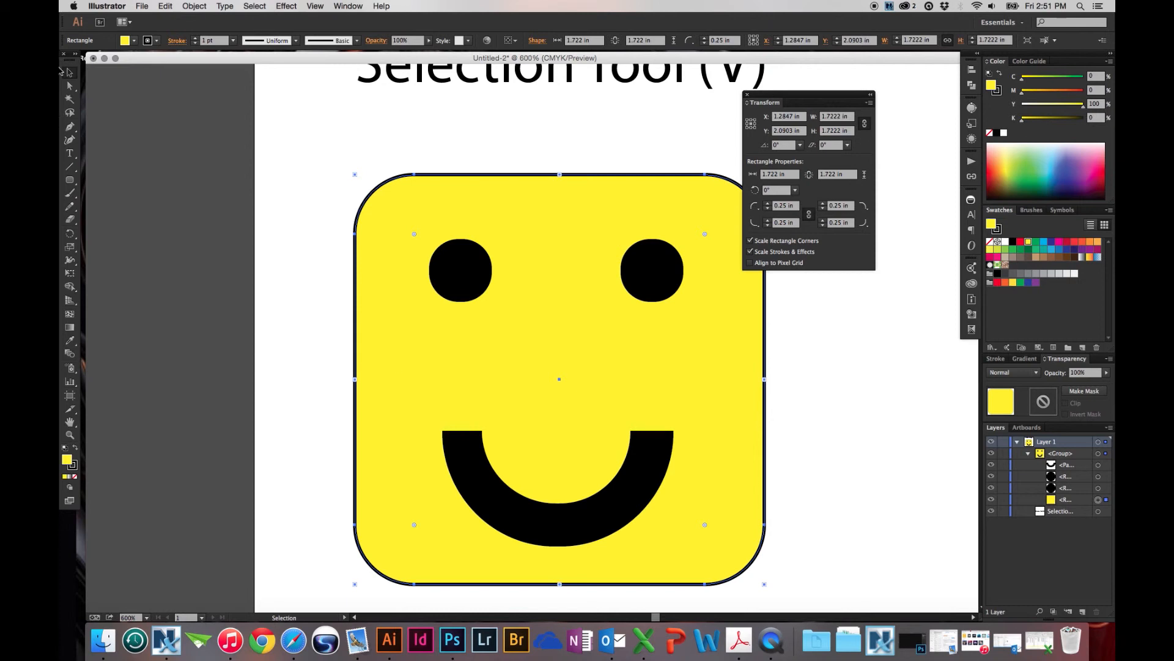
pyautogui.click(316, 6)
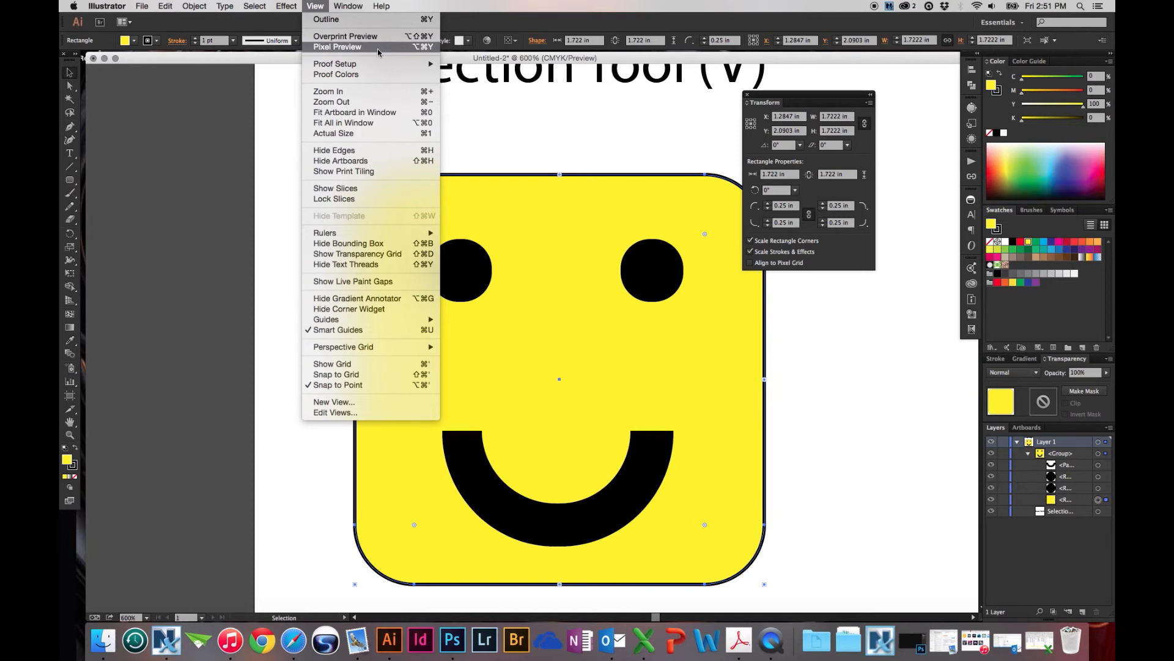
pyautogui.click(332, 48)
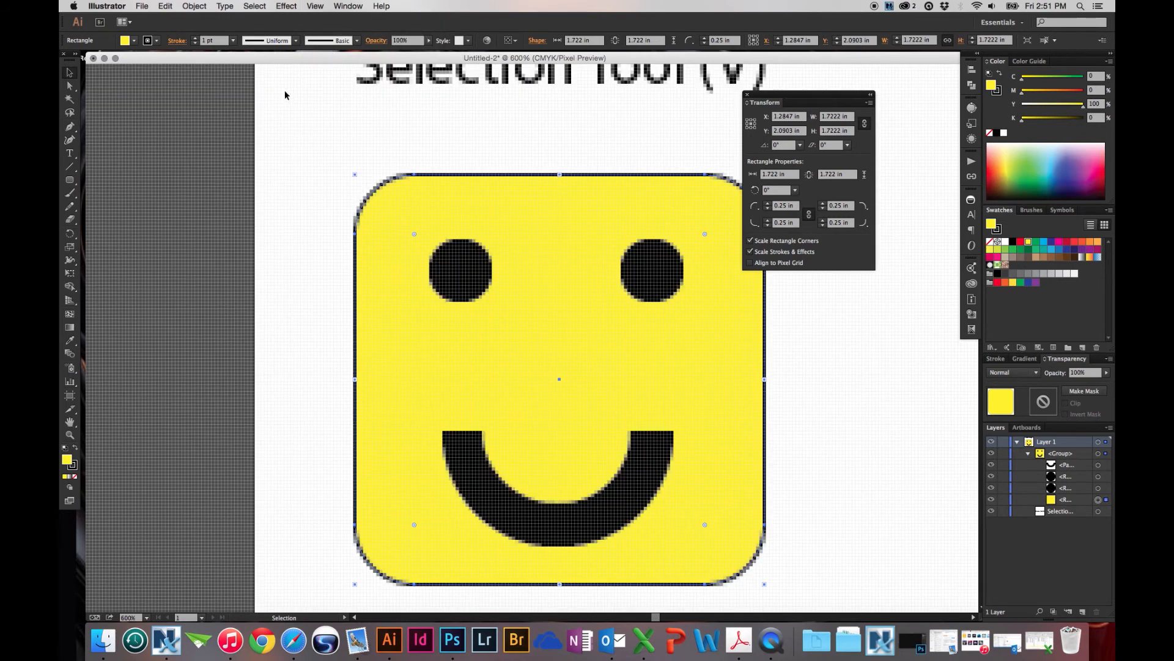
# Examine the pixels along the yellow square's rounded upper-left corner at high magnification
pyautogui.press('z')
pyautogui.moveTo(325, 150); pyautogui.dragTo(354, 191)
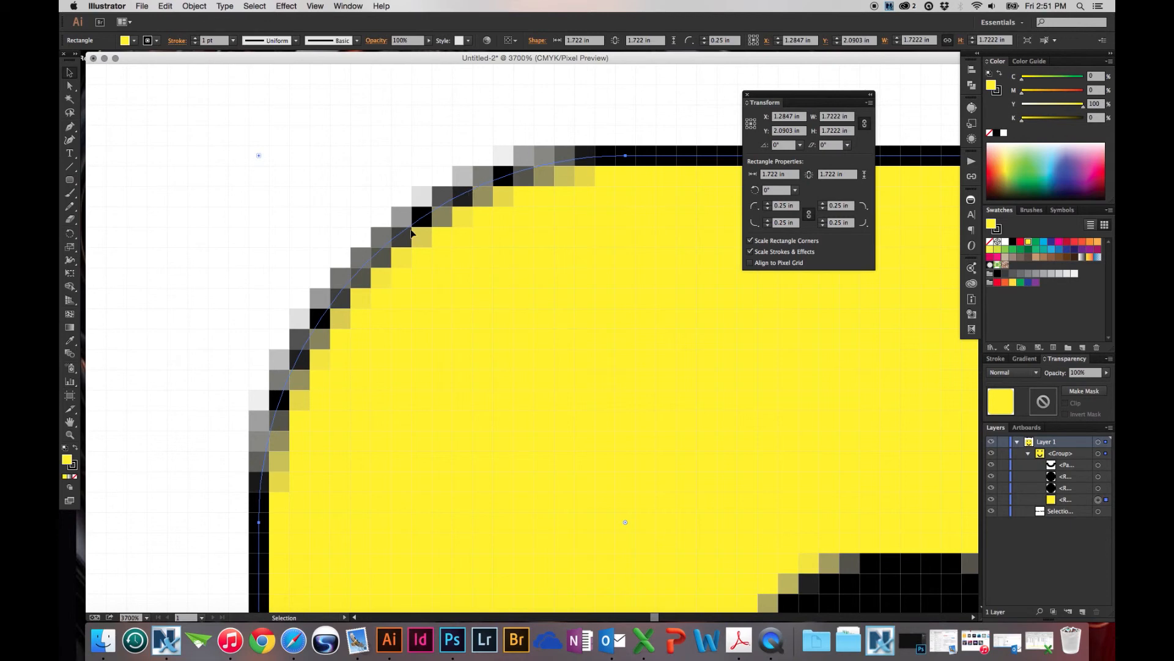
pyautogui.press('super+minus')
pyautogui.press('super+minus')
pyautogui.press('super+minus')
pyautogui.press('super+minus')
pyautogui.moveTo(555, 266); pyautogui.dragTo(450, 96)
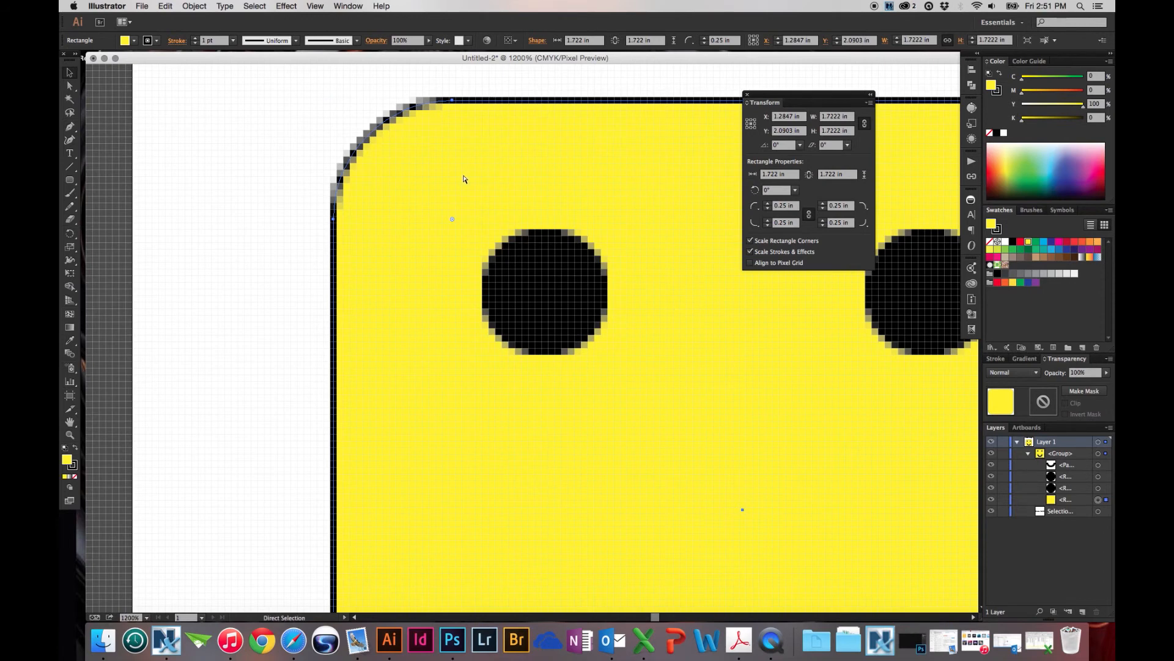
pyautogui.press('super+minus')
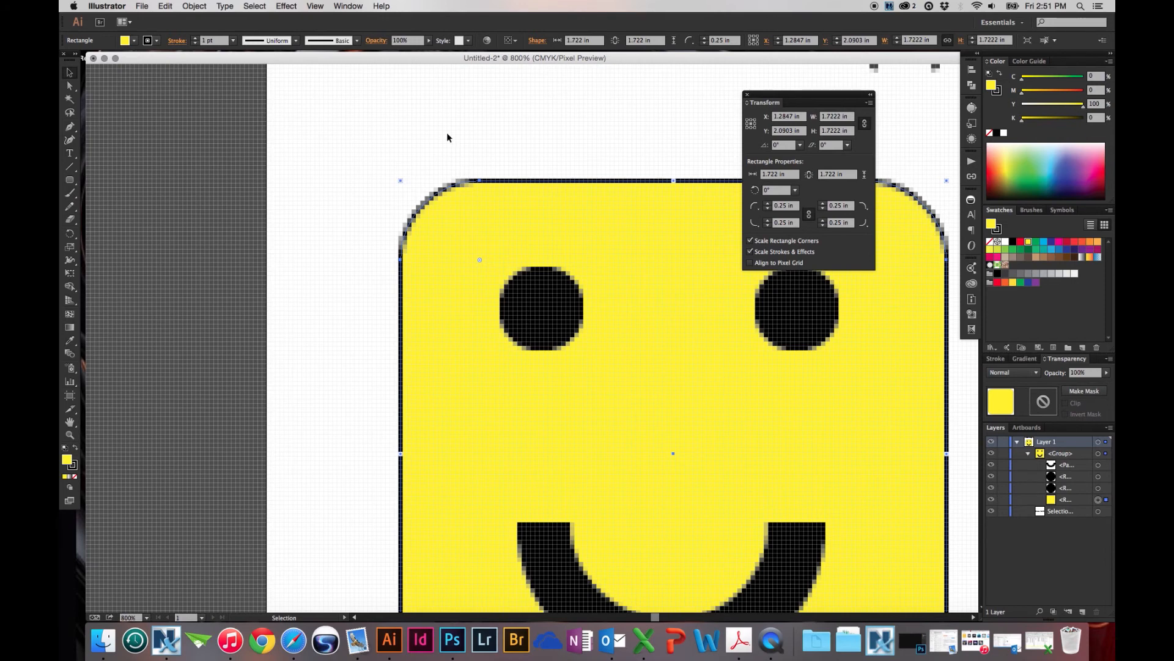
# Isolate the smiley group and set the yellow square's stroke weight to 2 pt
pyautogui.click(350, 119)
pyautogui.click(472, 234)
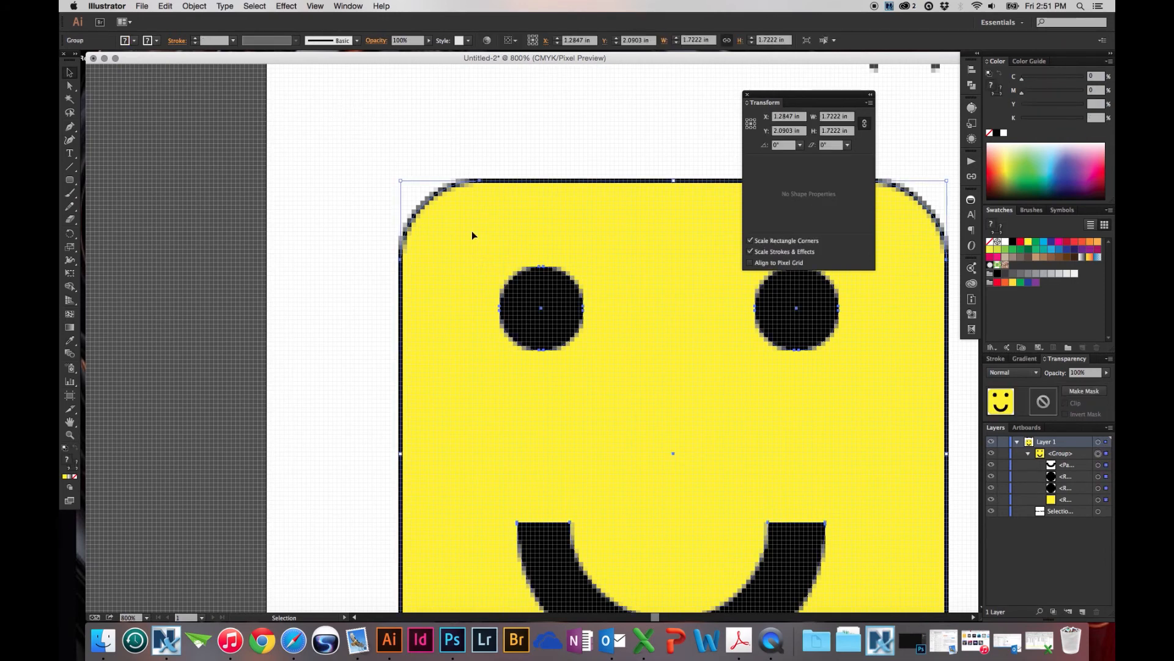
pyautogui.doubleClick(678, 243)
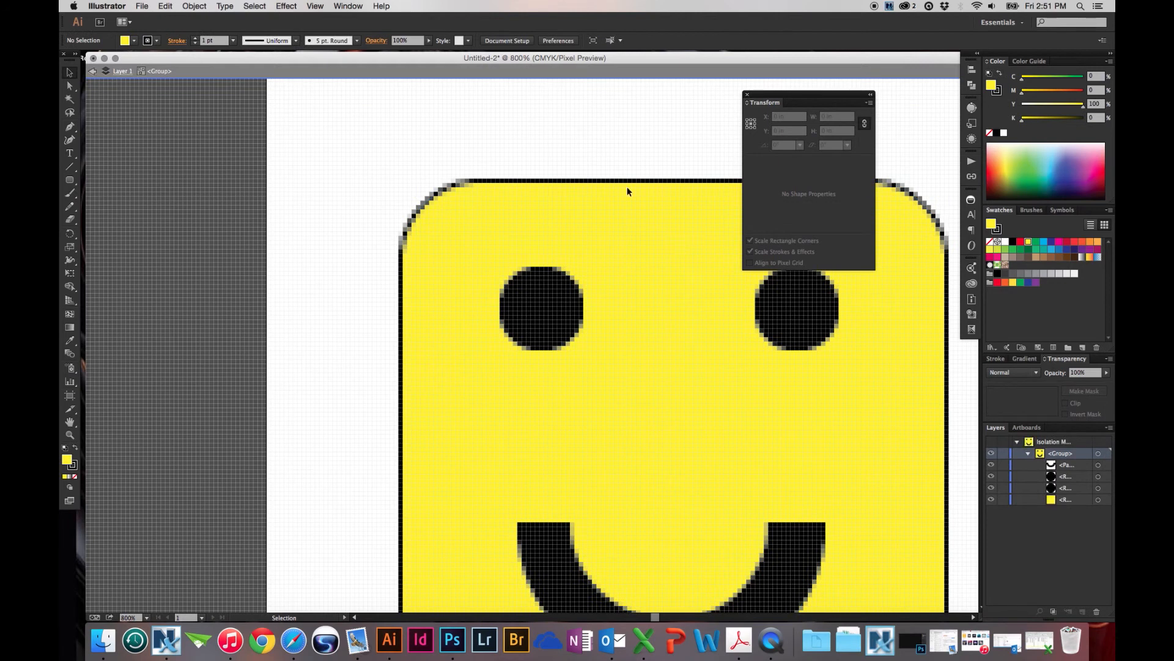
pyautogui.click(635, 219)
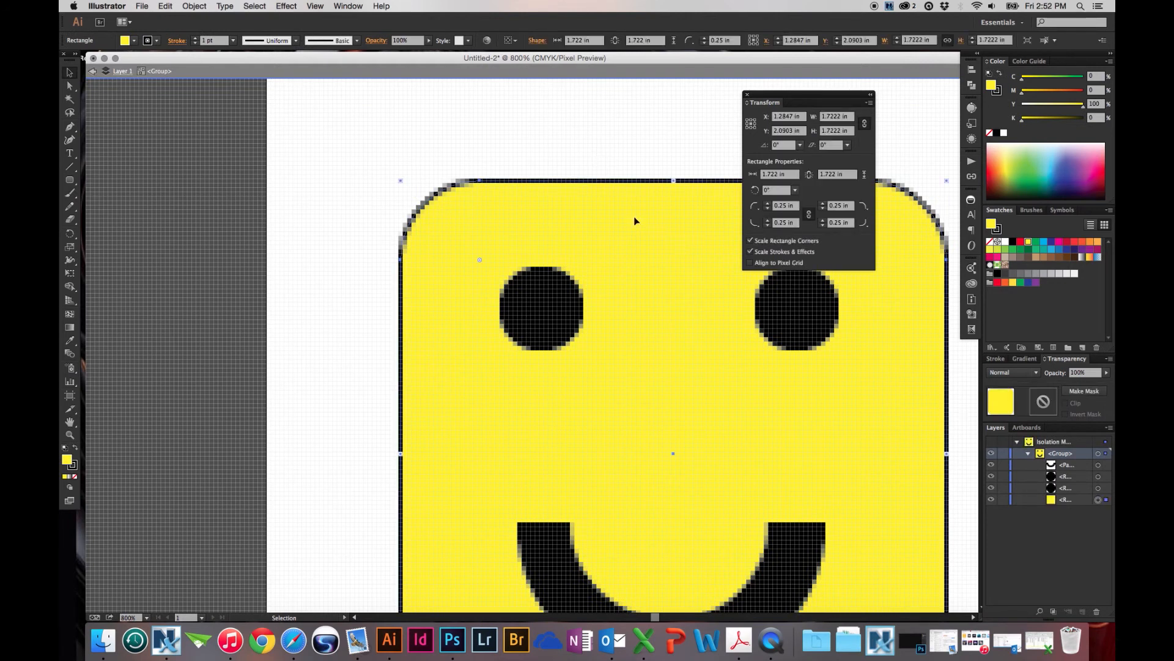
pyautogui.click(996, 360)
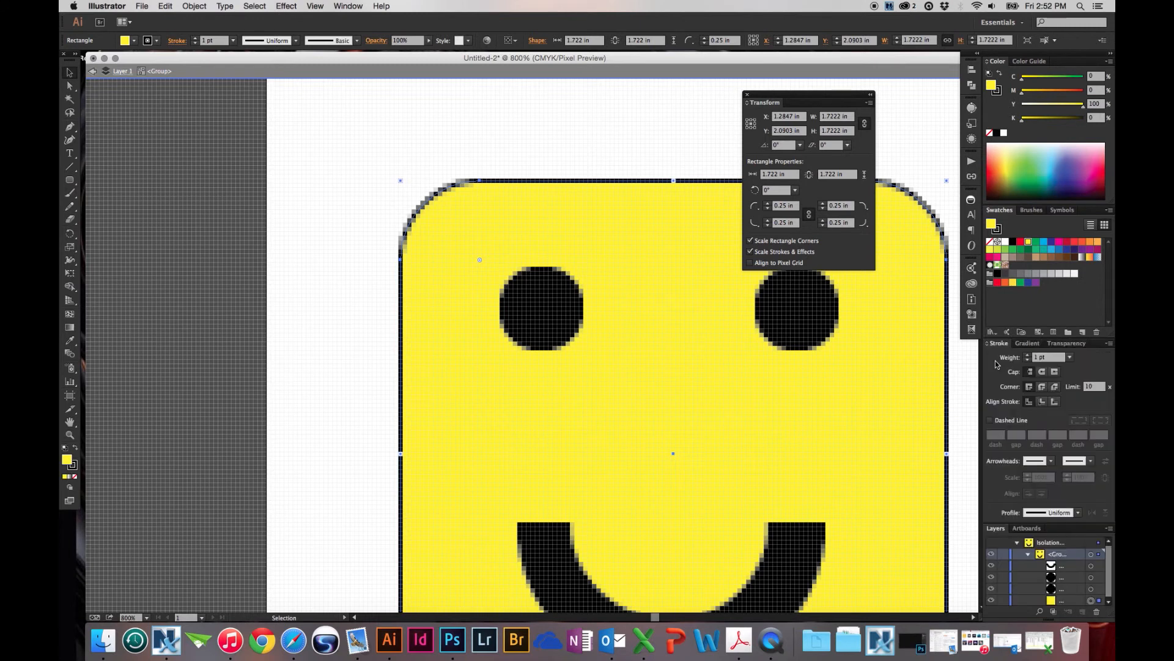
pyautogui.click(1030, 355)
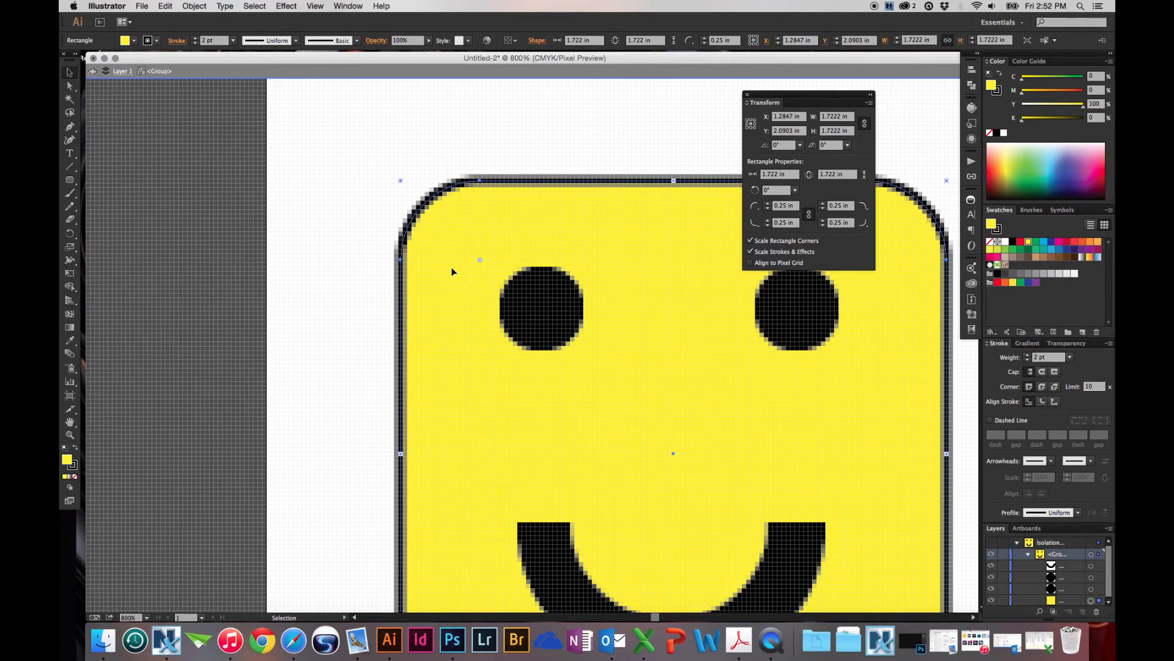
# Exit the group's isolation mode and select the whole smiley group at the yellow square's left edge
pyautogui.doubleClick(362, 236)
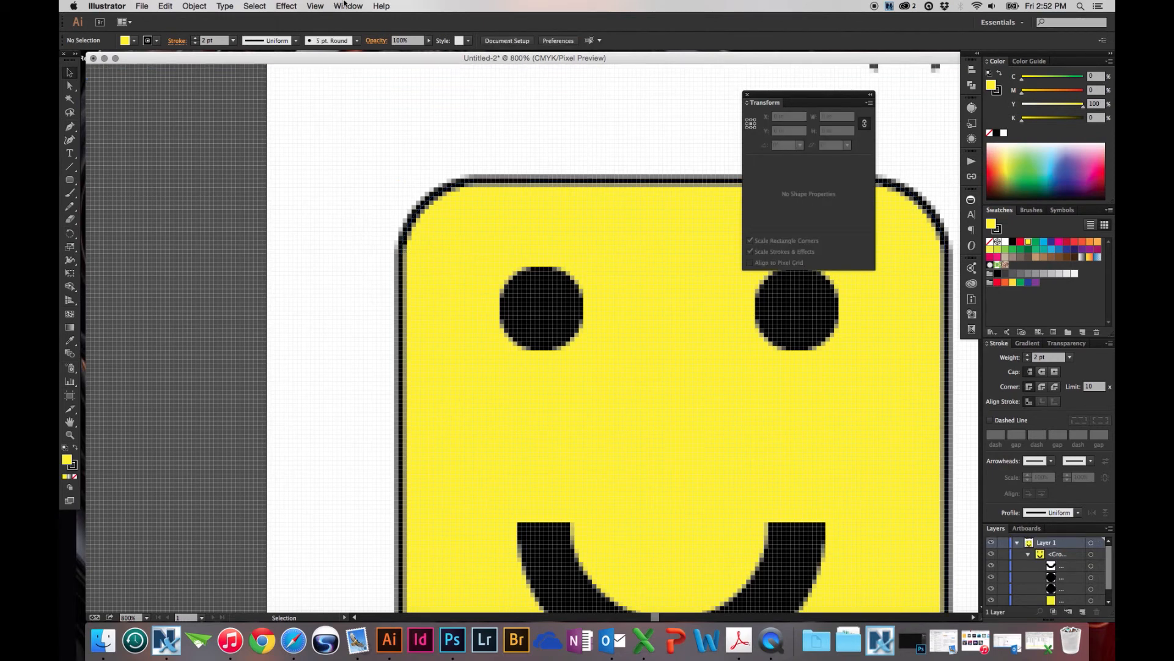
pyautogui.moveTo(419, 381); pyautogui.dragTo(475, 328)
pyautogui.moveTo(427, 263); pyautogui.dragTo(486, 335)
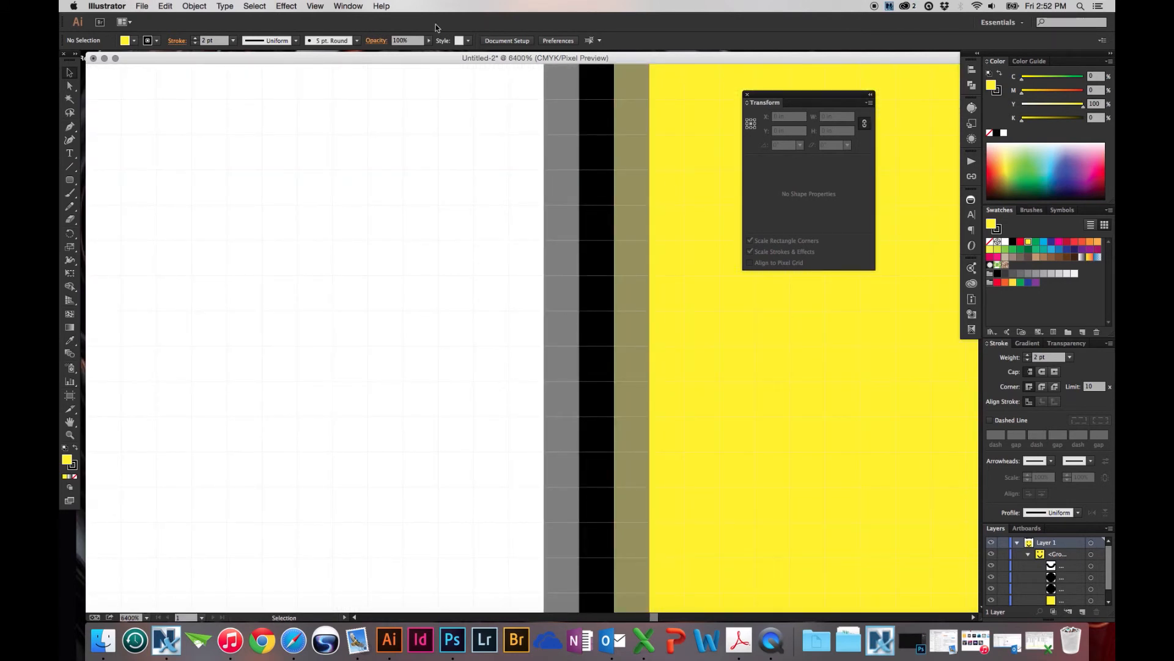
pyautogui.click(670, 380)
# Compare the stroke on the square's left edge with Pixel Preview turned off and back on
pyautogui.click(316, 5)
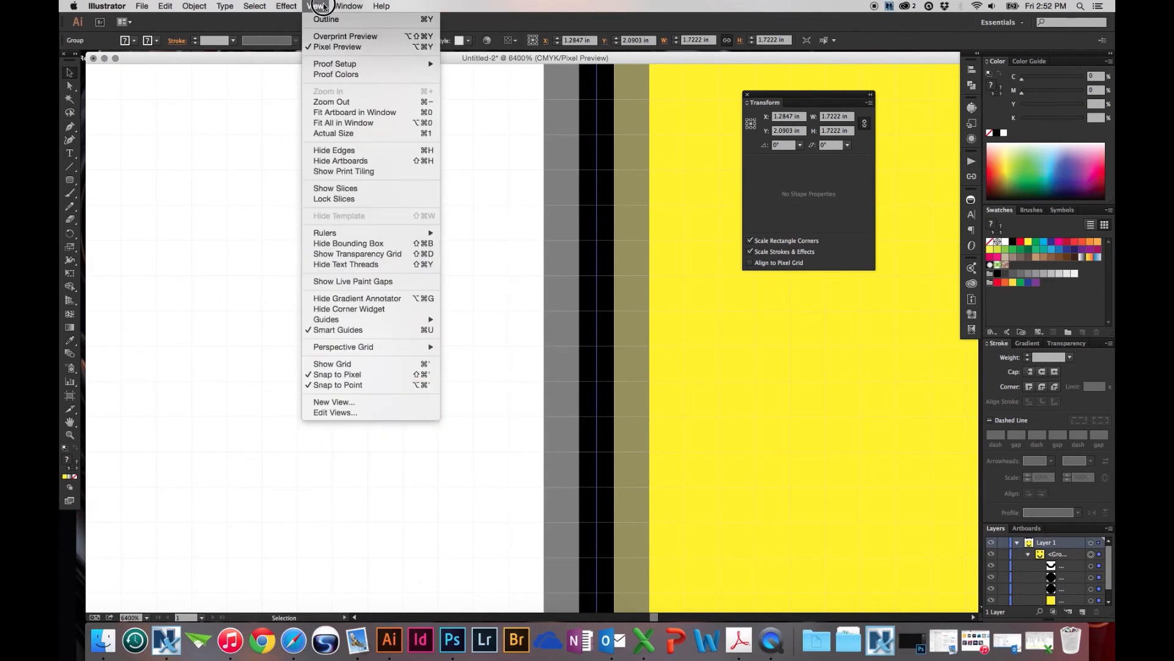
pyautogui.click(323, 47)
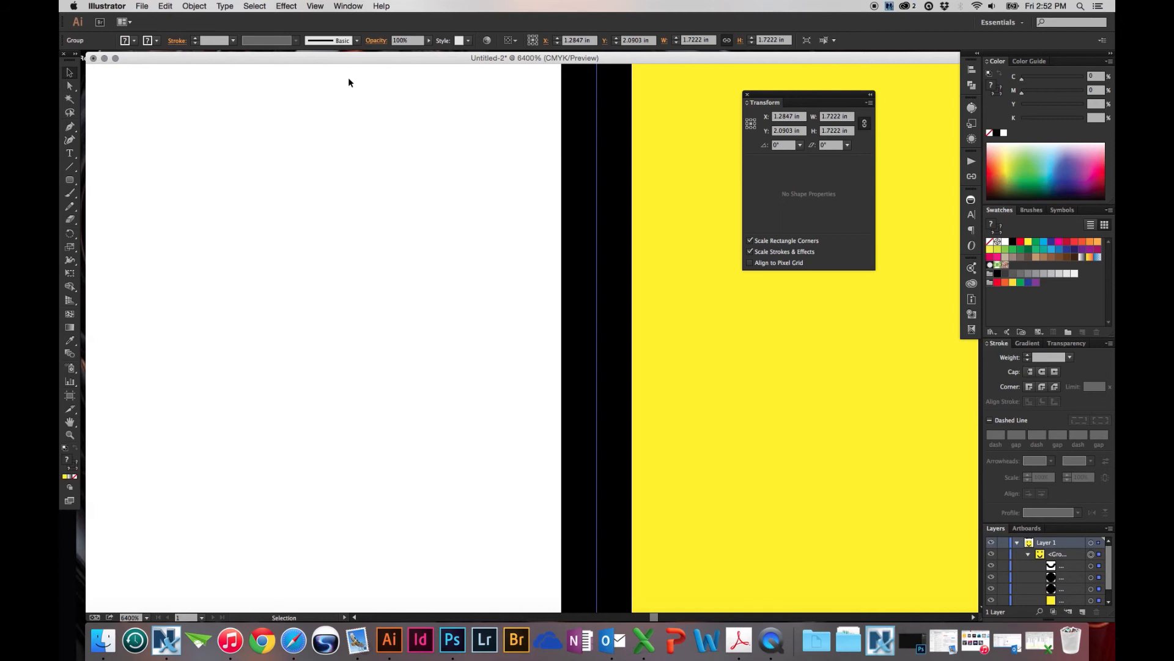
pyautogui.click(316, 6)
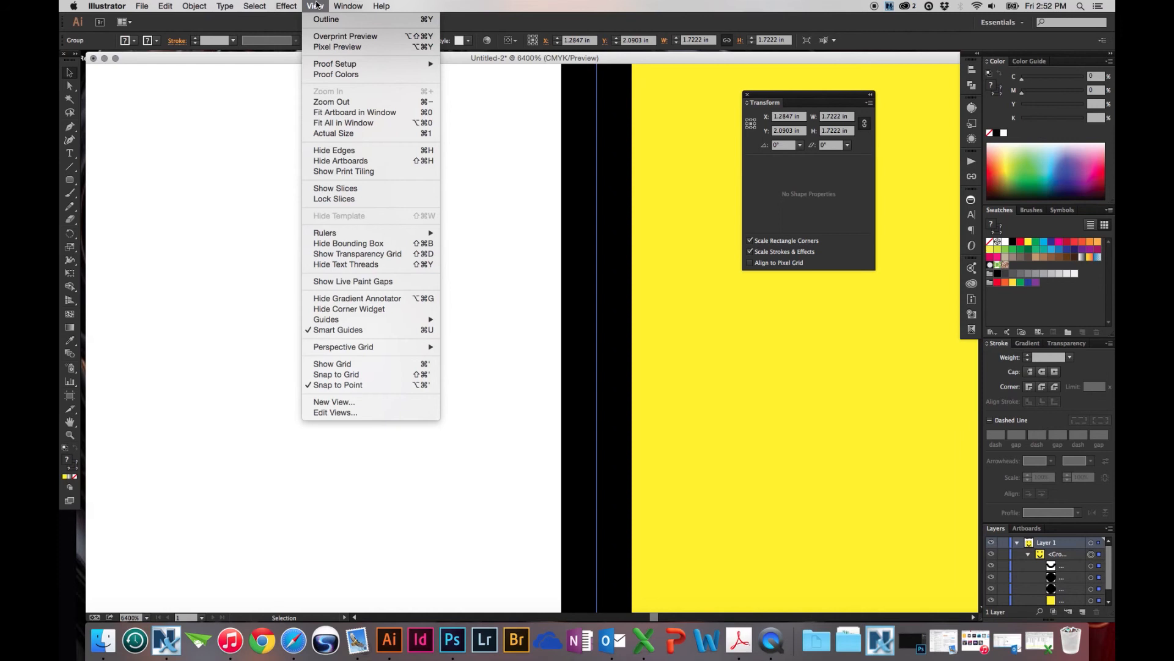
pyautogui.click(374, 48)
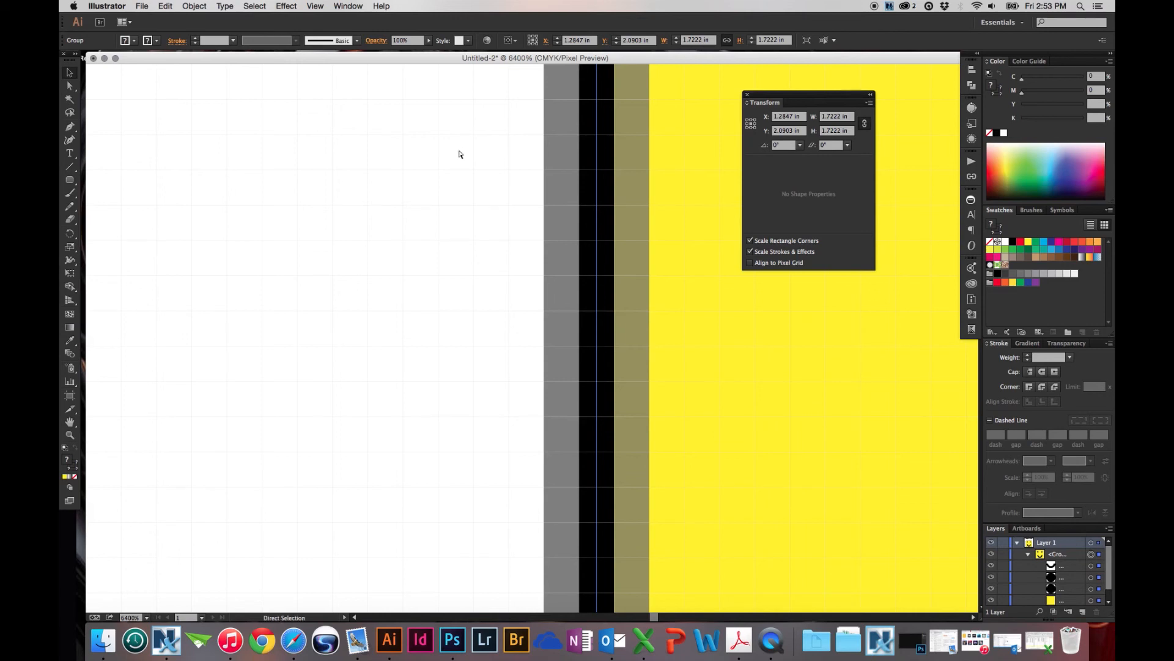
# Turn on Align to Pixel Grid for the smiley group
pyautogui.press('super+minus')
pyautogui.press('super+minus')
pyautogui.press('super+minus')
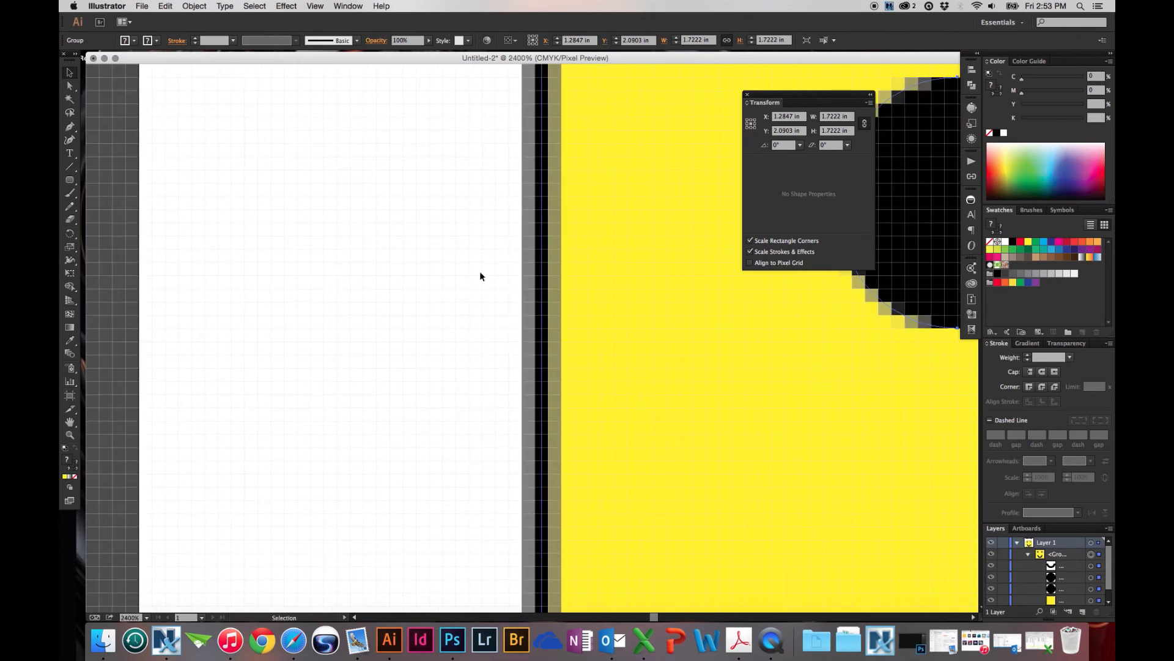
pyautogui.click(763, 267)
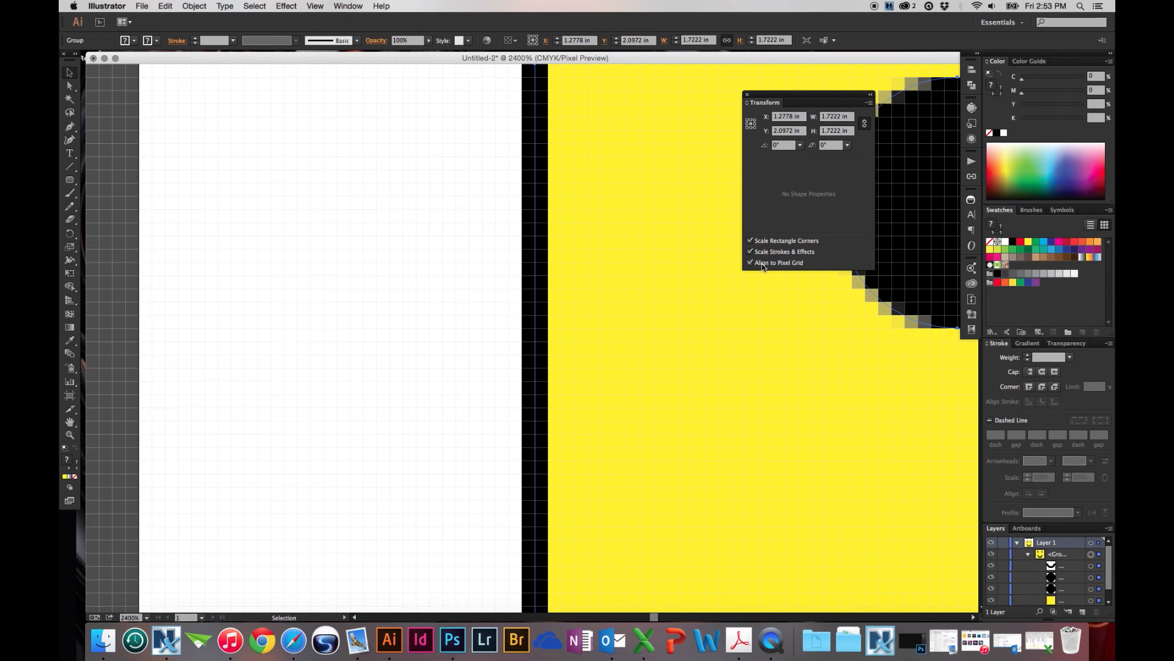
pyautogui.press('super+minus')
pyautogui.press('super+minus')
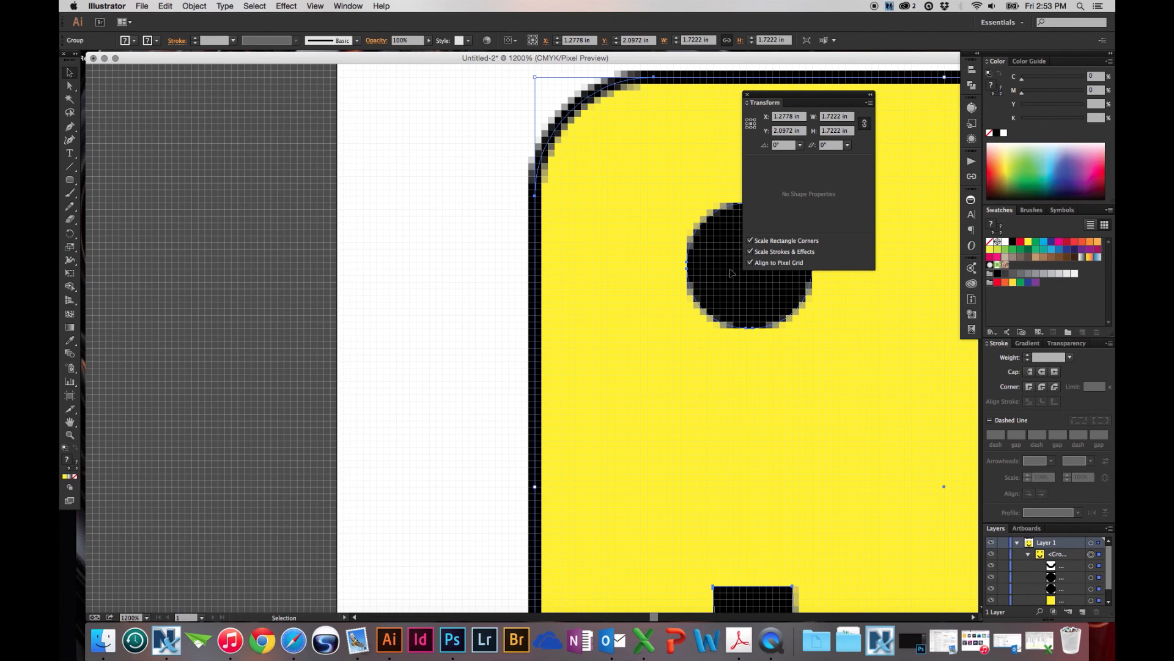
pyautogui.click(770, 263)
pyautogui.click(770, 263)
# Examine the smiley's straight edges, eyes and rounded upper-left corner at high magnification, and the whole face at 400%
pyautogui.moveTo(654, 358); pyautogui.dragTo(251, 336)
pyautogui.moveTo(781, 380); pyautogui.dragTo(888, 388)
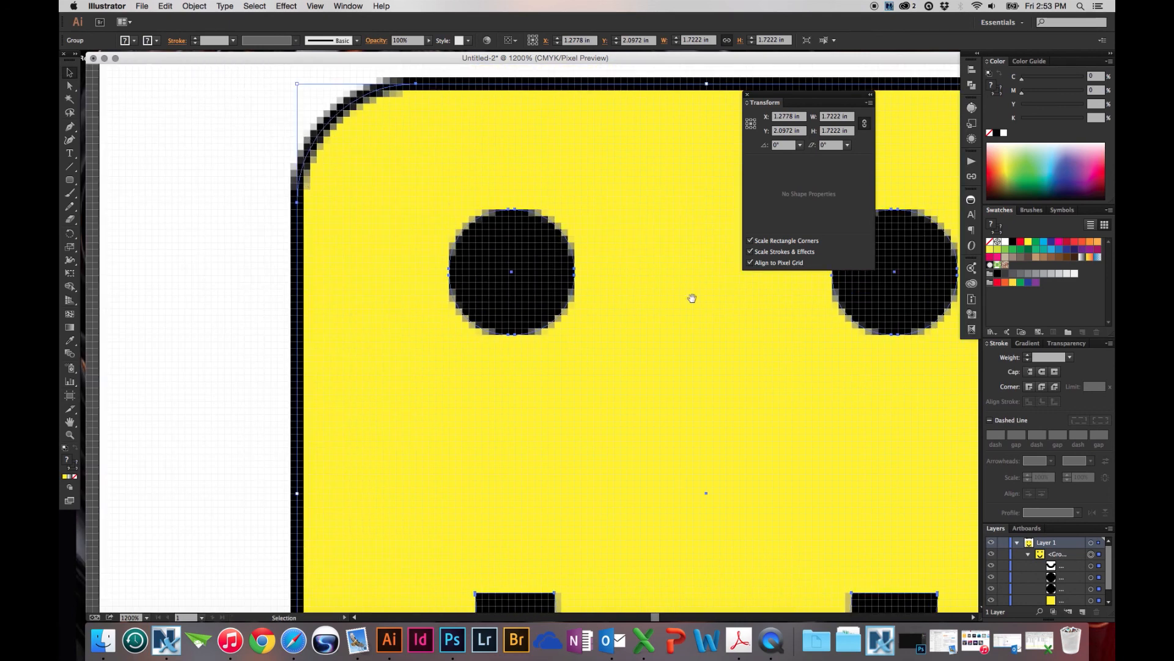
pyautogui.moveTo(812, 385); pyautogui.dragTo(375, 349)
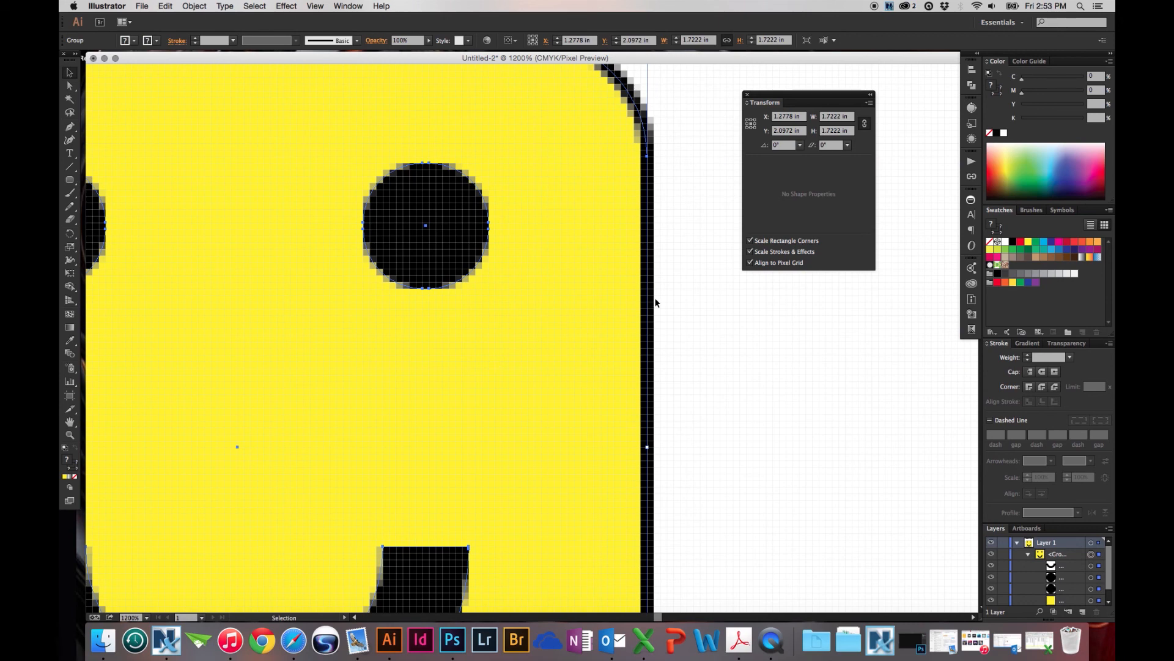
pyautogui.moveTo(447, 263); pyautogui.dragTo(730, 336)
pyautogui.moveTo(388, 217); pyautogui.dragTo(553, 255)
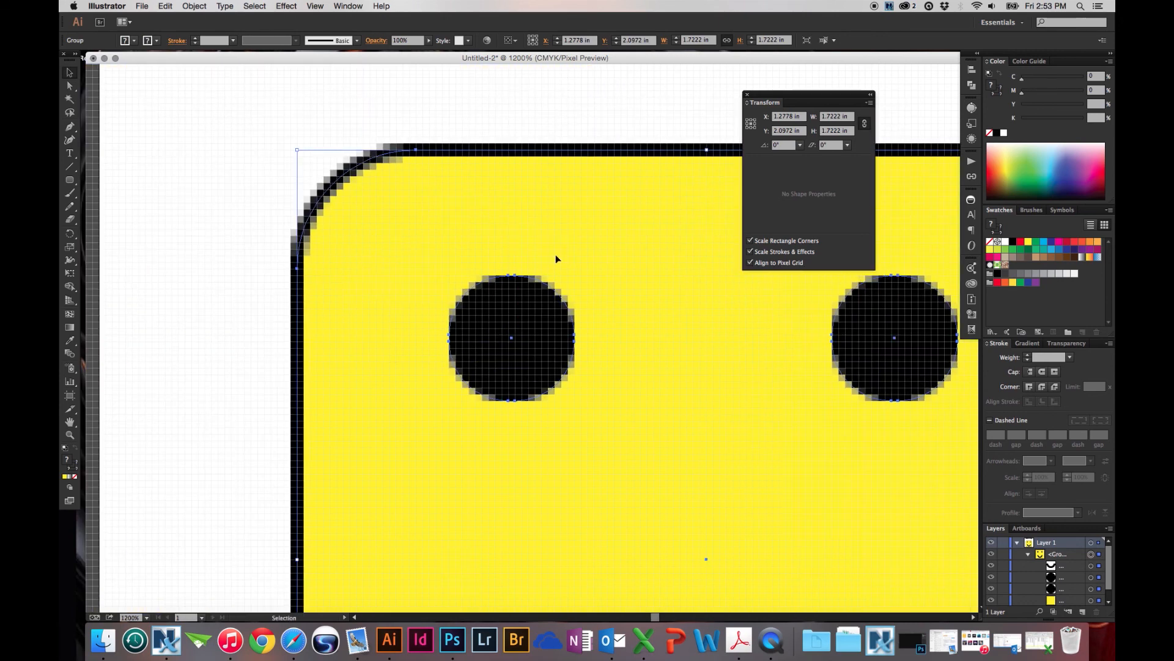
pyautogui.press('z')
pyautogui.moveTo(256, 120); pyautogui.dragTo(463, 308)
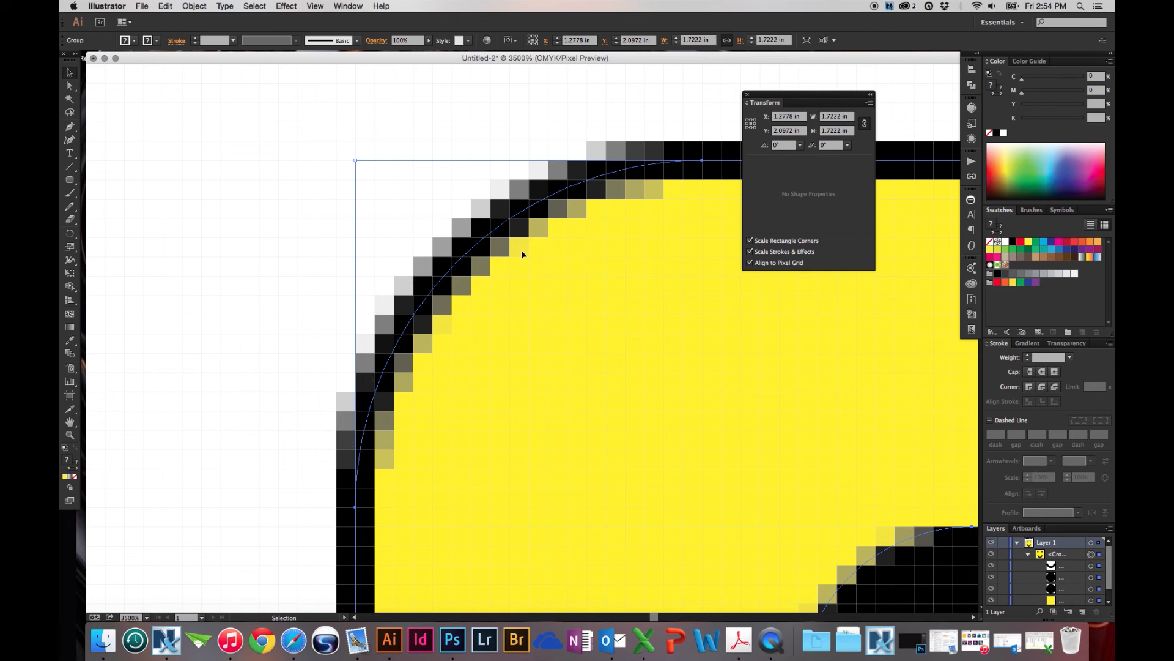
pyautogui.press('super+1')
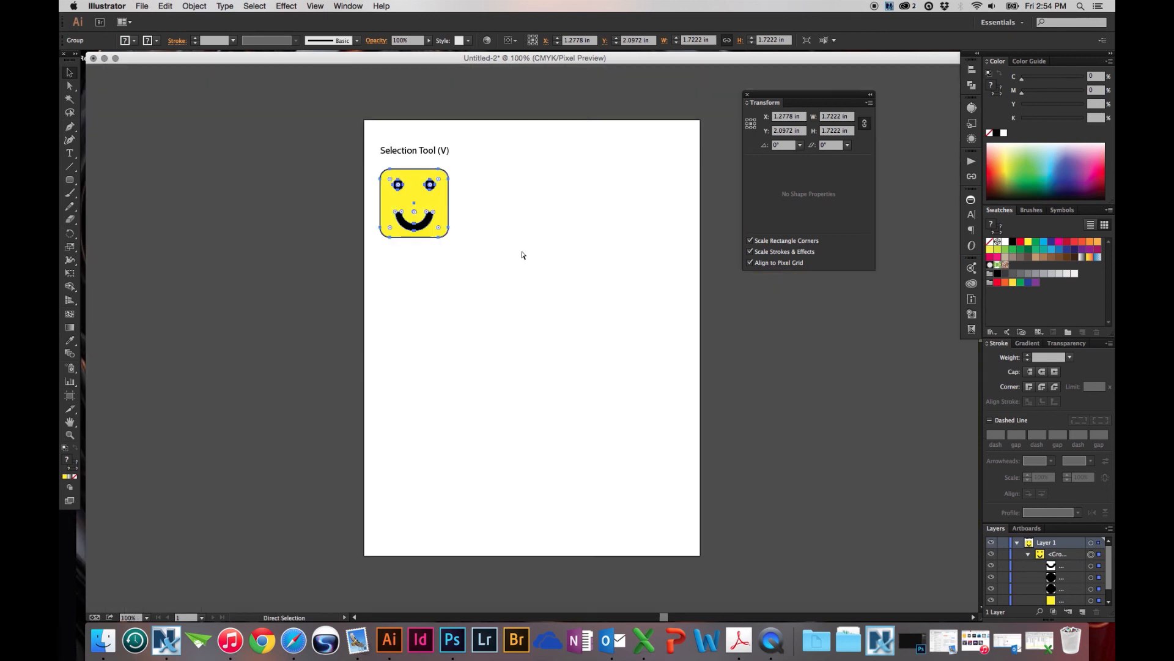
pyautogui.press('z')
pyautogui.moveTo(361, 138); pyautogui.dragTo(478, 265)
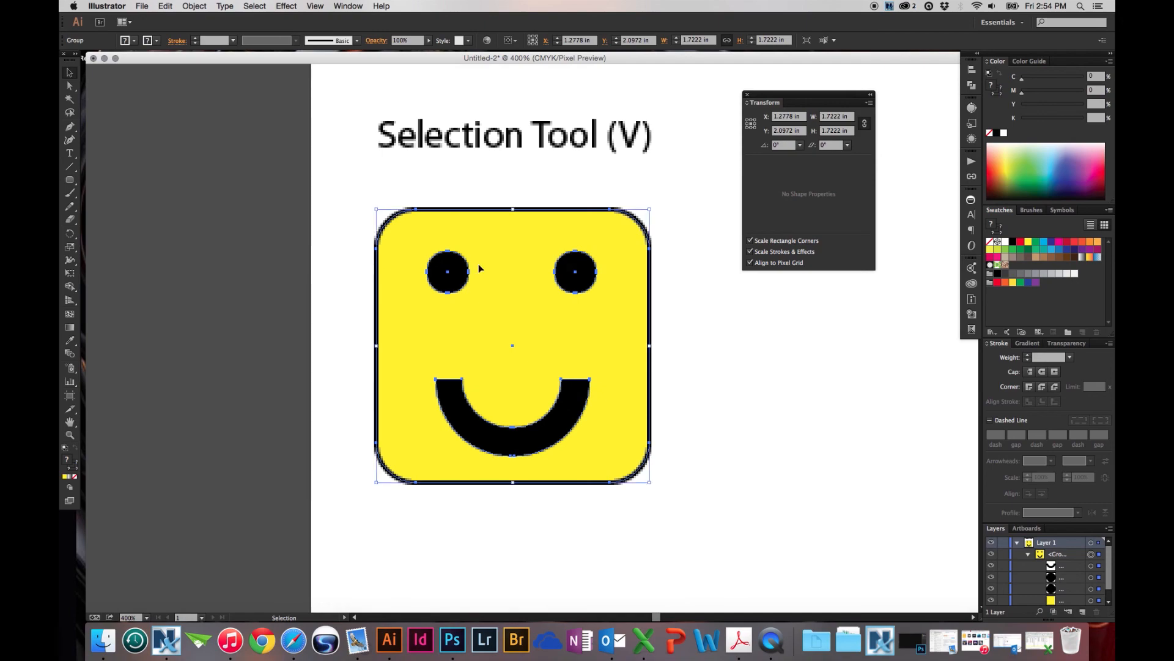